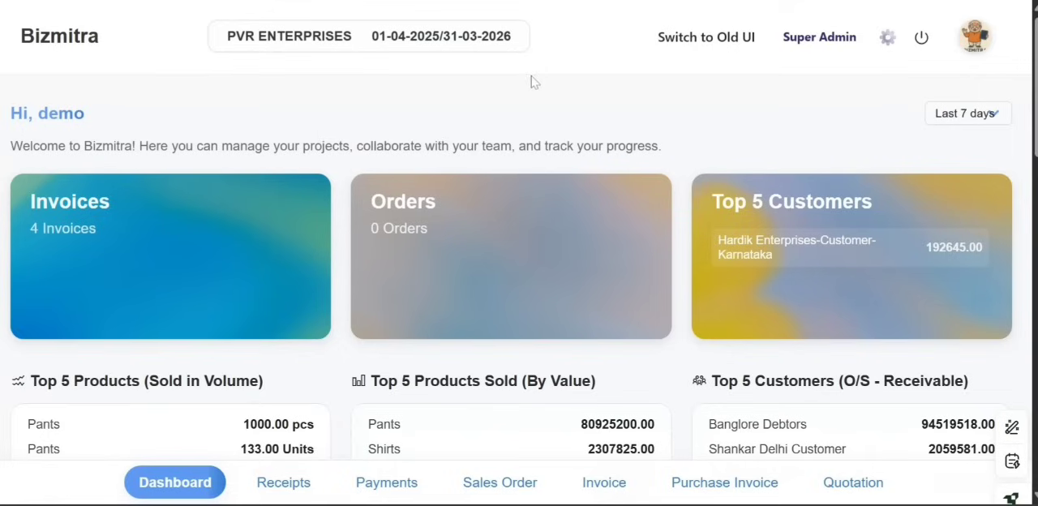
Create a new sales invoice and select "sales invoice manual" as its voucher type
scroll(234, 448, down, 1)
click(602, 495)
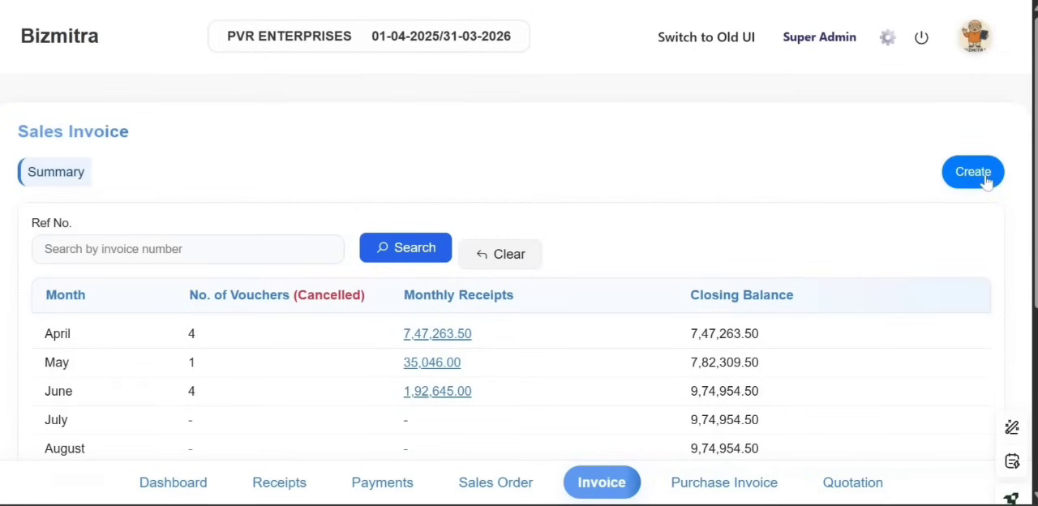
click(976, 174)
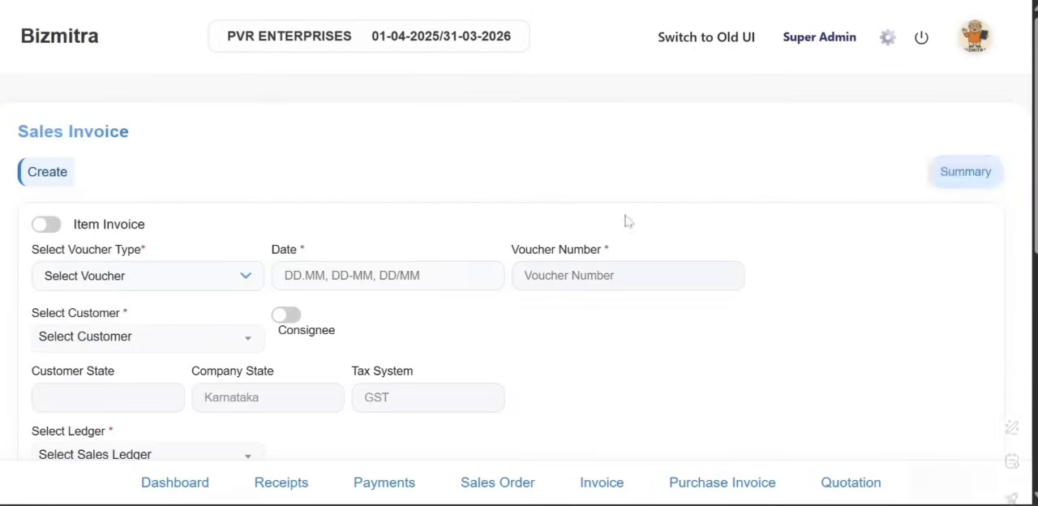
scroll(590, 237, down, 1)
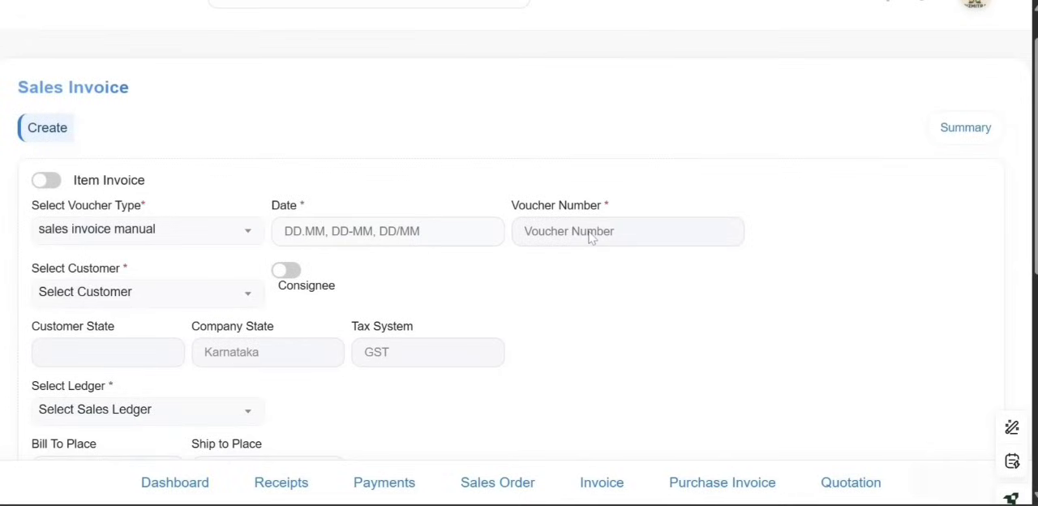
click(139, 234)
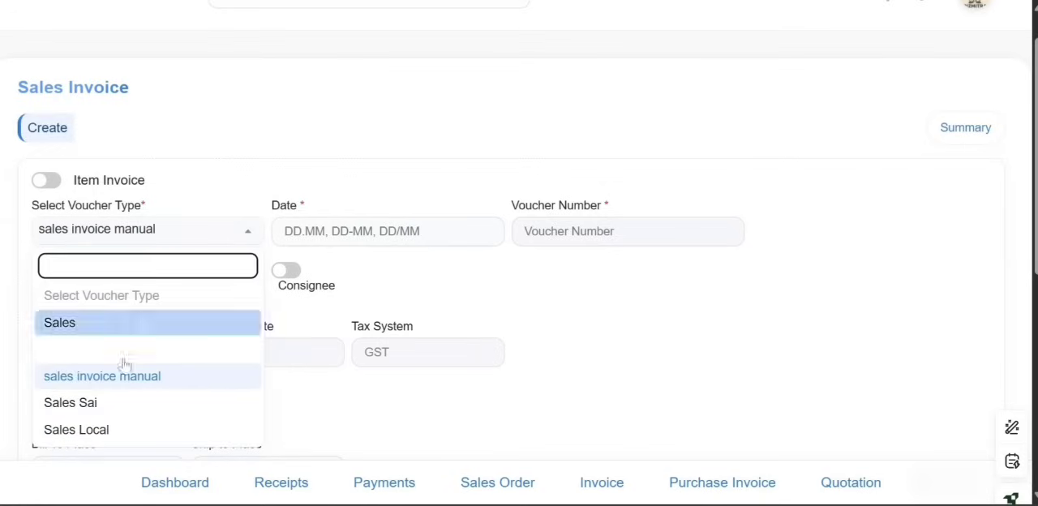
click(116, 386)
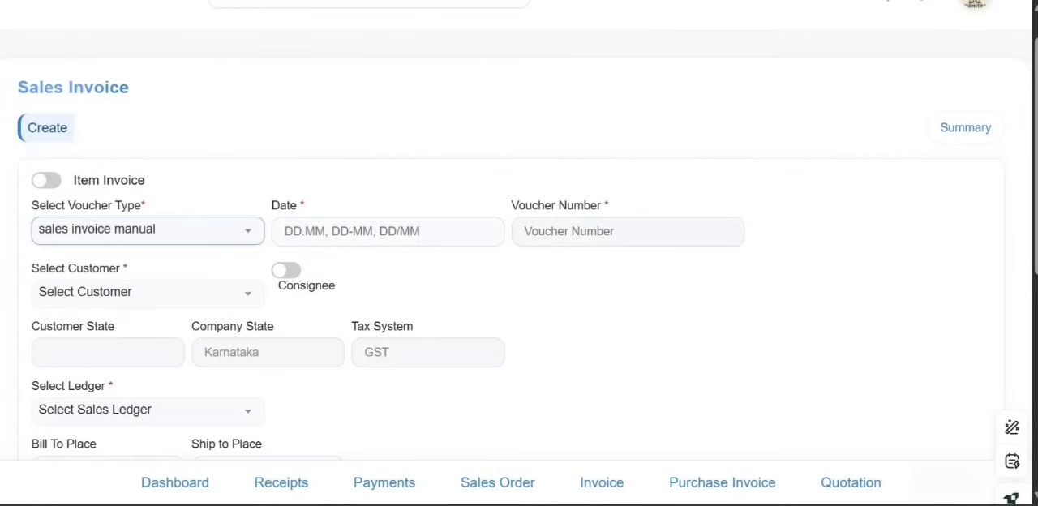
Set the invoice date to 11-06-2025 and the voucher number to abc/3000
click(362, 240)
text(11-06-2025)
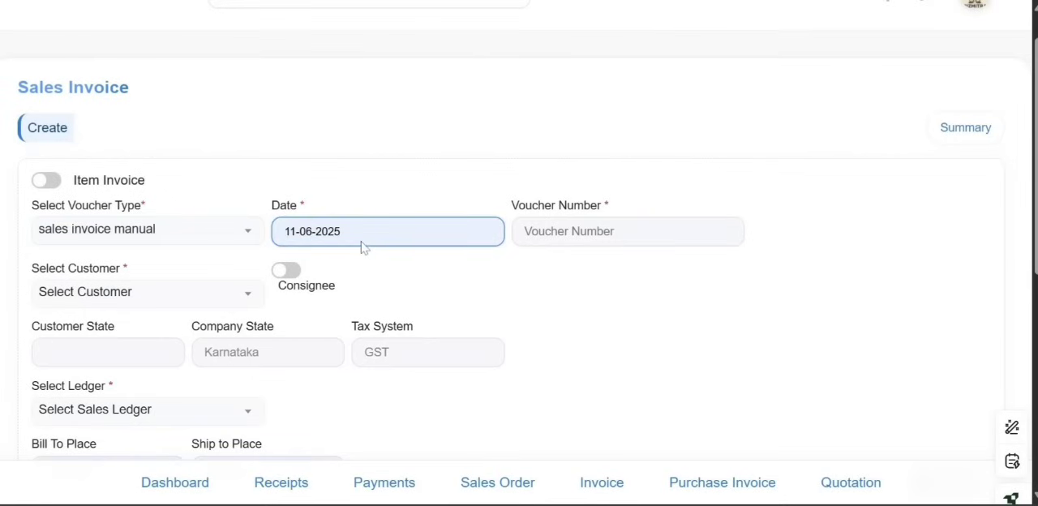
text(11)
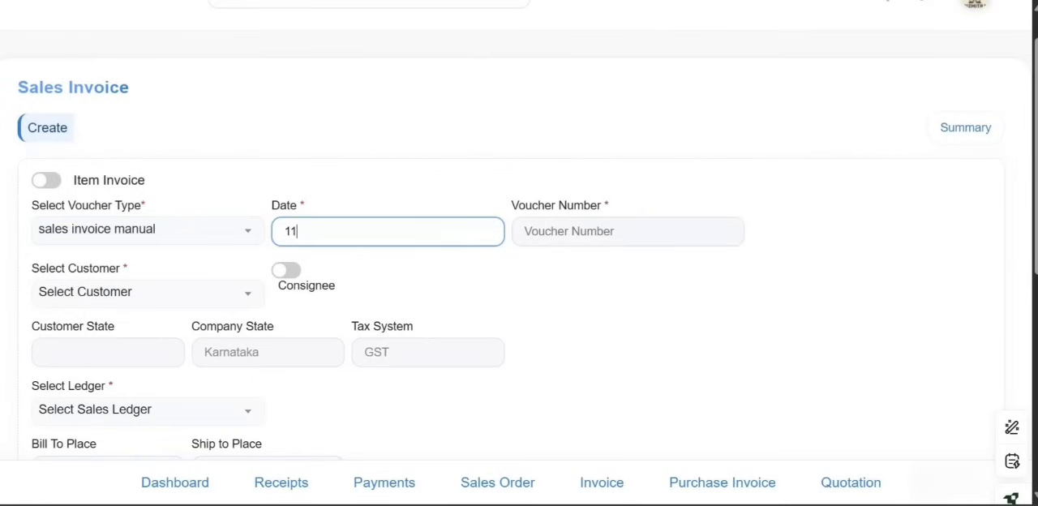
text(-06-2025)
key(Tab)
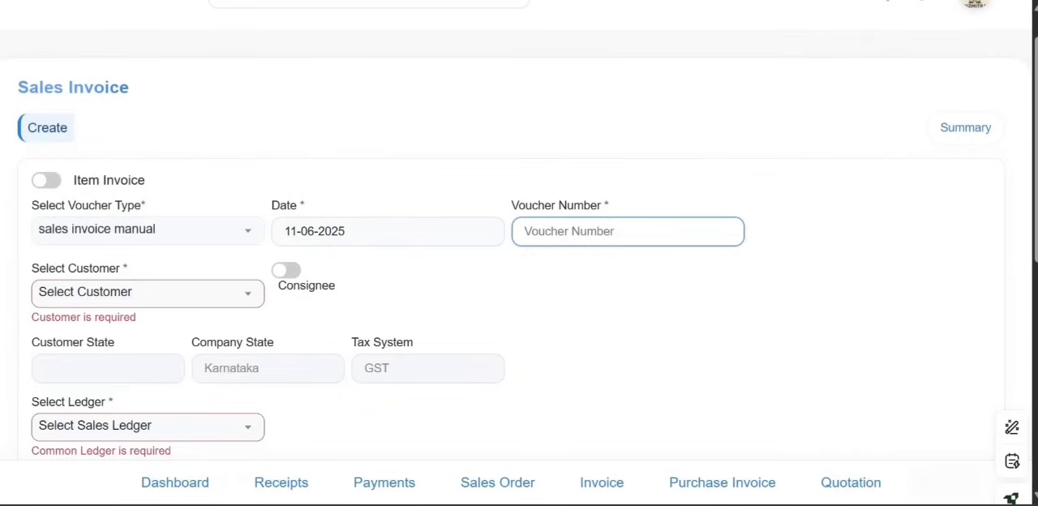
text(abc)
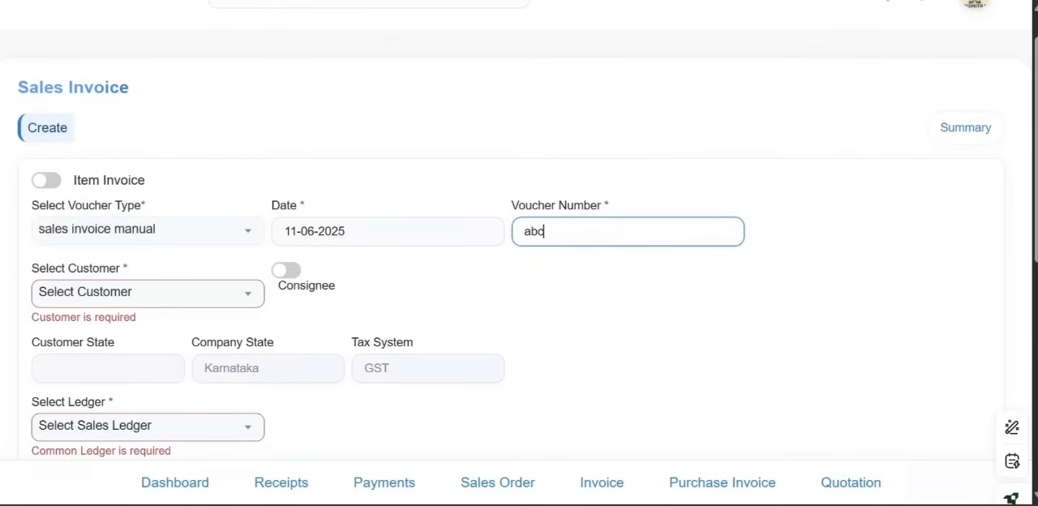
text(/3000)
Select Hardik Enterprises-Customer-Karnataka as the customer and Sales as the sales ledger
click(192, 298)
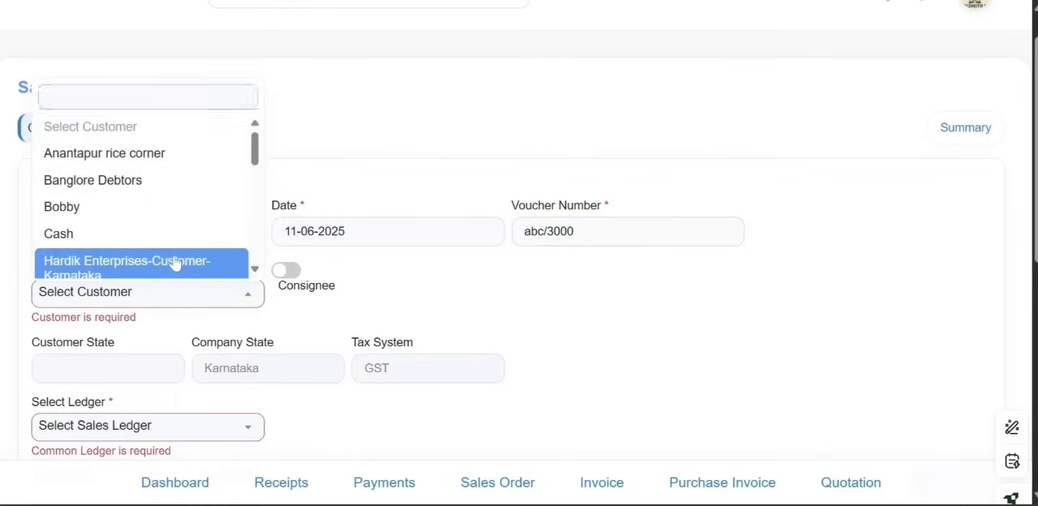
click(174, 263)
scroll(253, 381, down, 1)
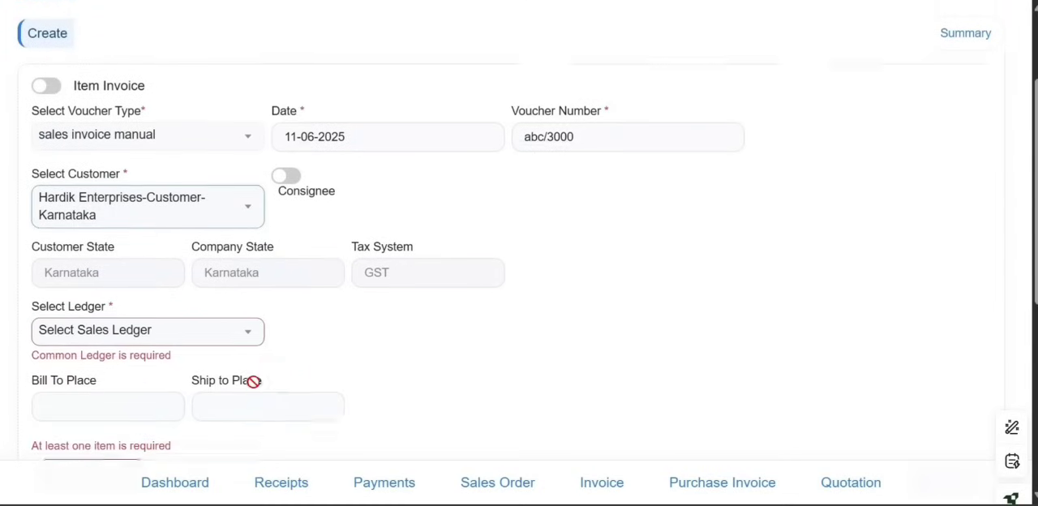
click(226, 324)
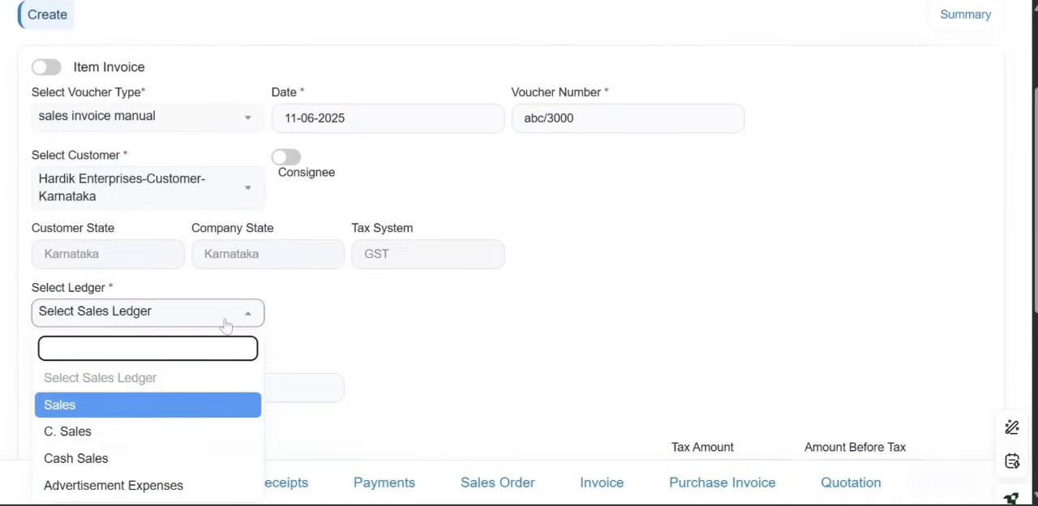
click(138, 412)
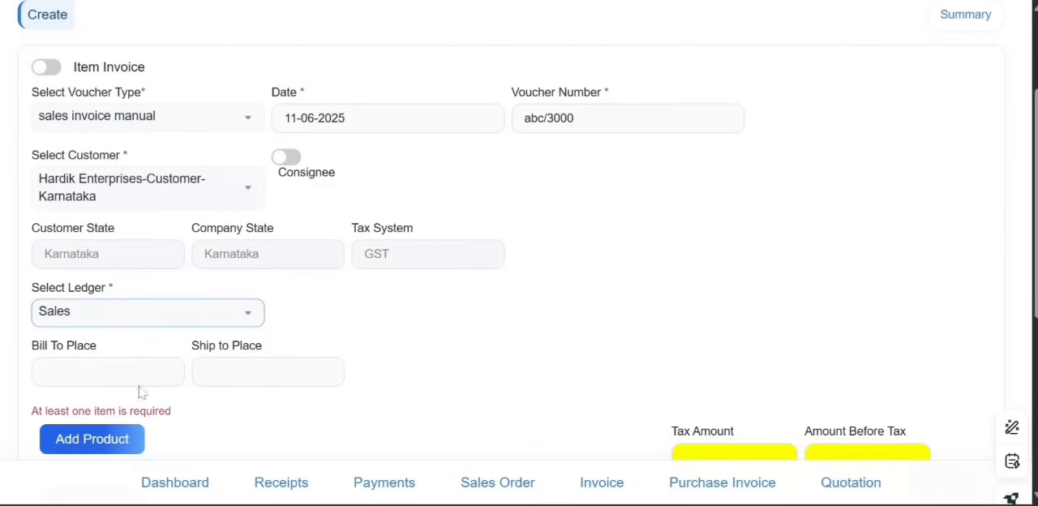
Enter bengaluru as both the bill-to place and the ship-to place
click(136, 375)
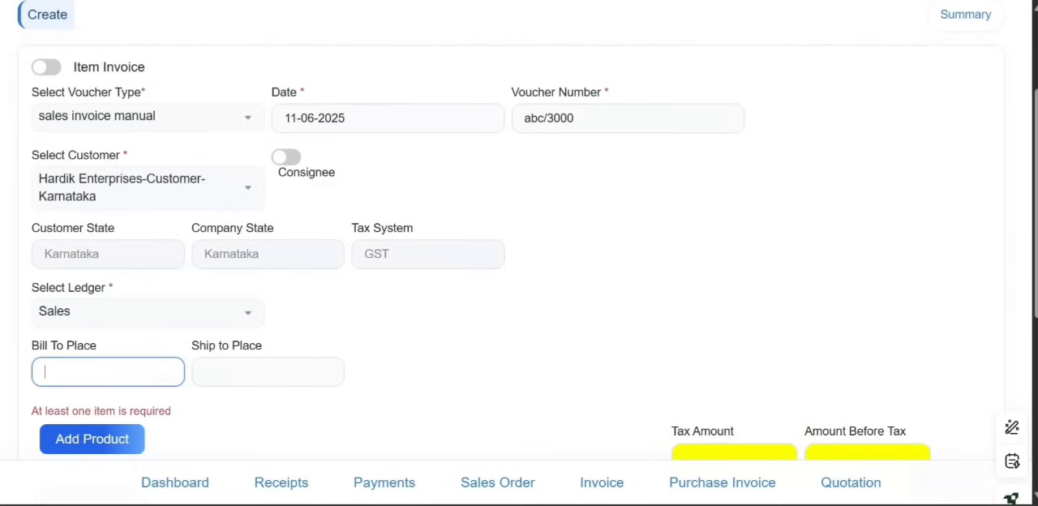
text(bengaluru)
key(Tab)
text(ben)
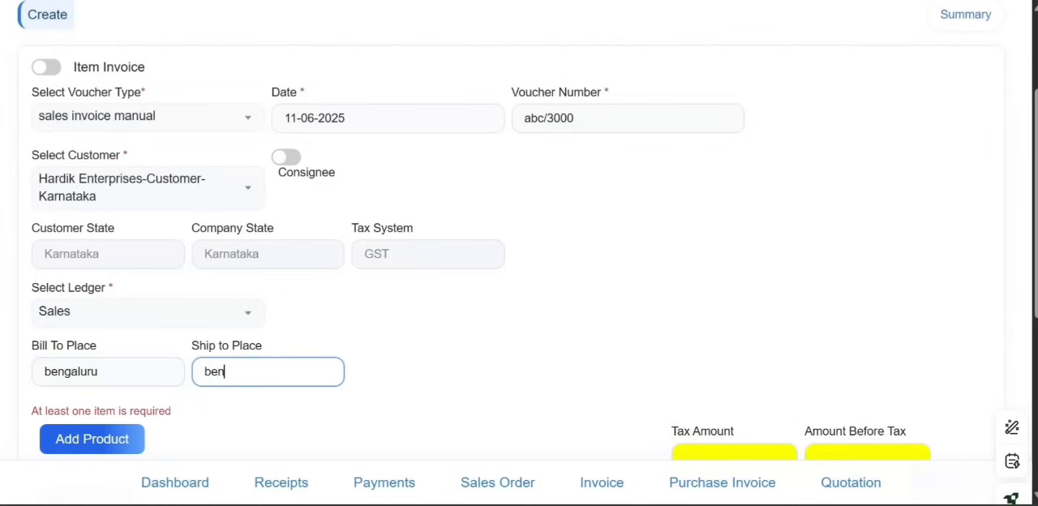
text(galuru)
Start adding a product line to the invoice, choosing Kurta as the product and Main Store as the godown
scroll(114, 316, down, 2)
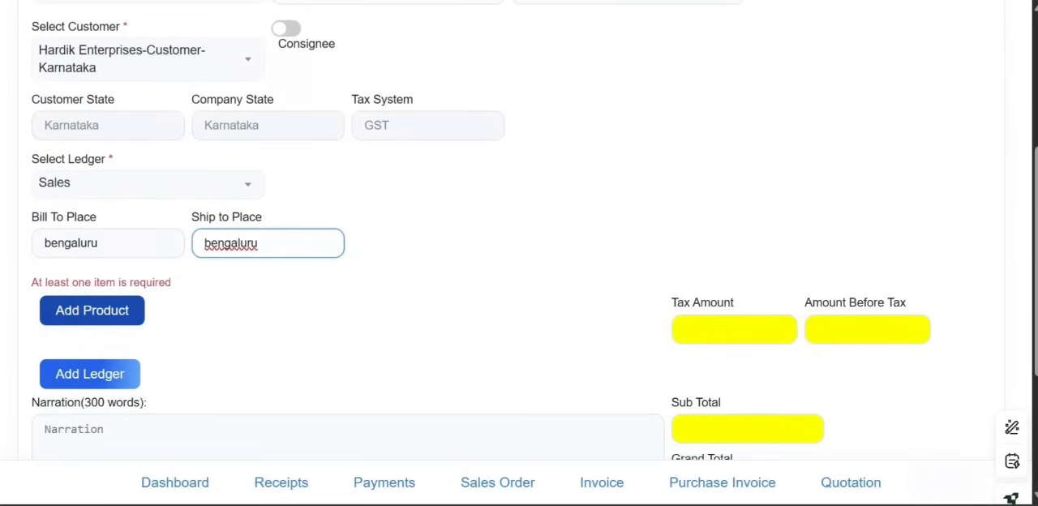
click(106, 324)
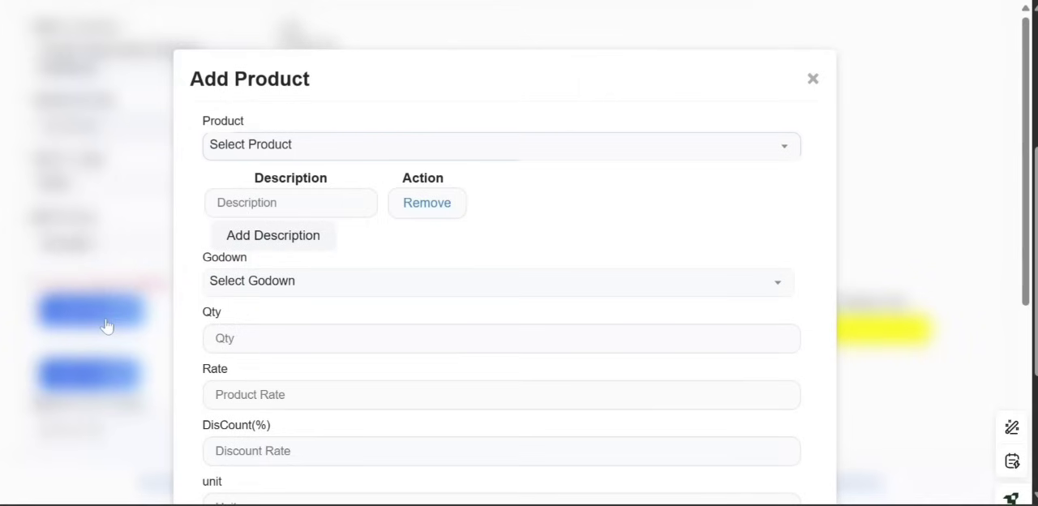
click(347, 154)
click(325, 296)
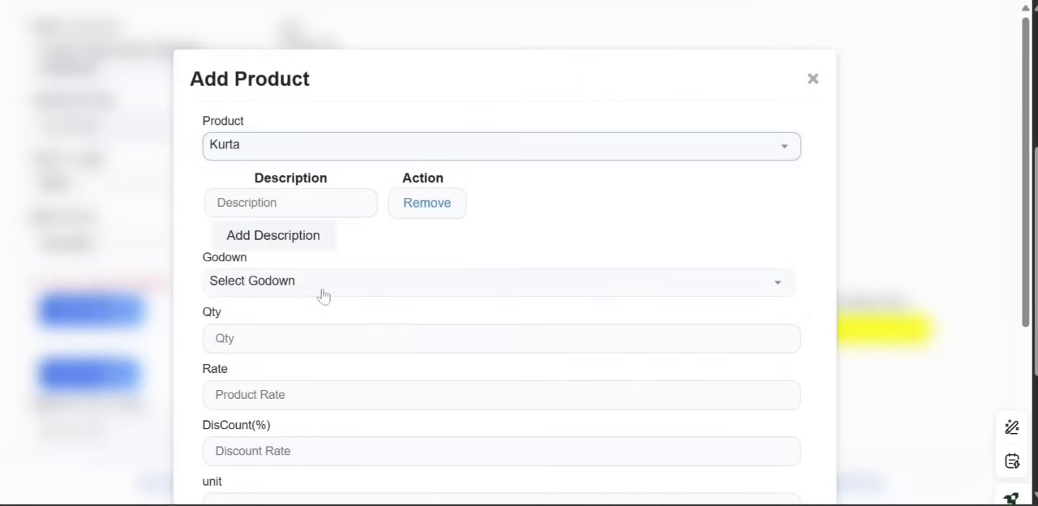
click(324, 294)
click(307, 402)
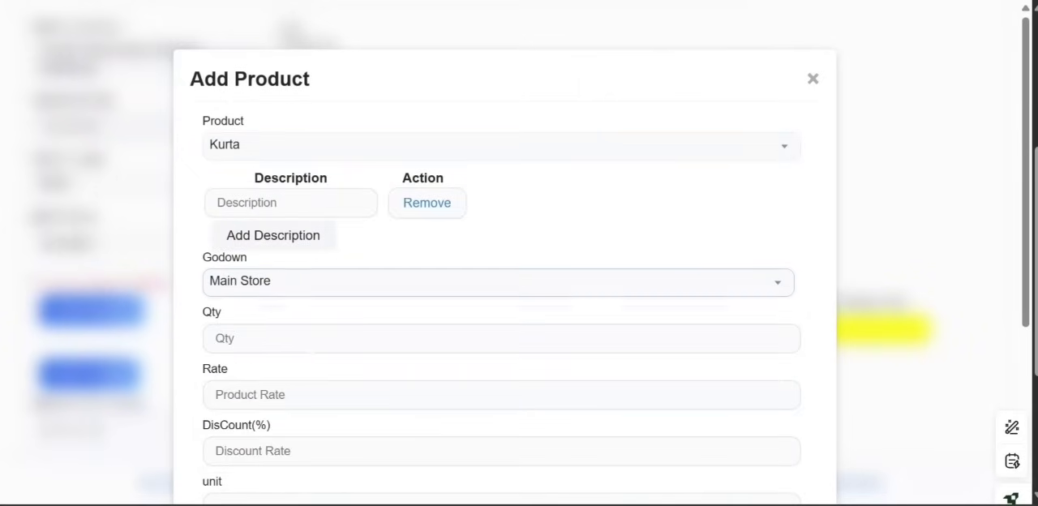
Give the Kurta line a quantity of 50 and a rate of 850, and add it to the invoice
key(Tab)
text(5)
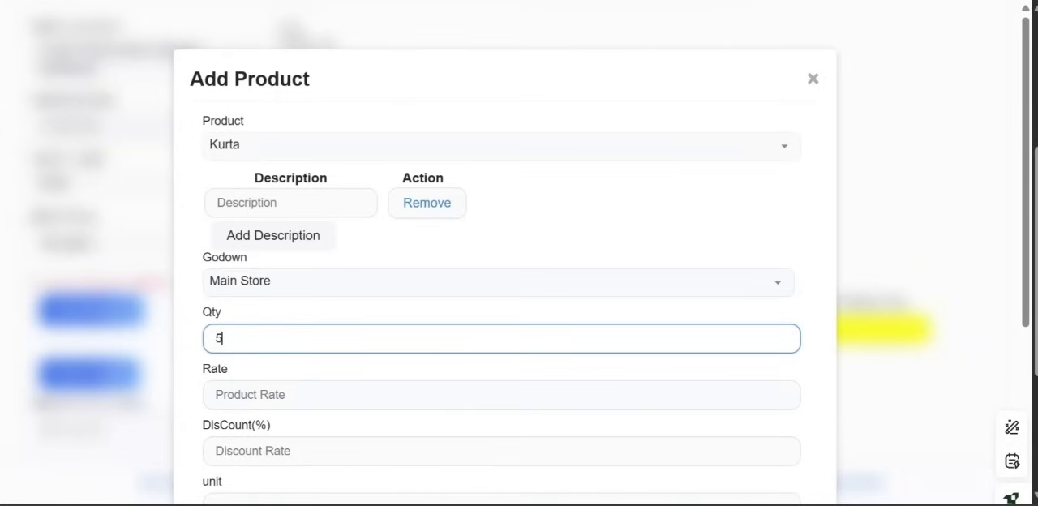
text(0)
key(Tab)
text(850)
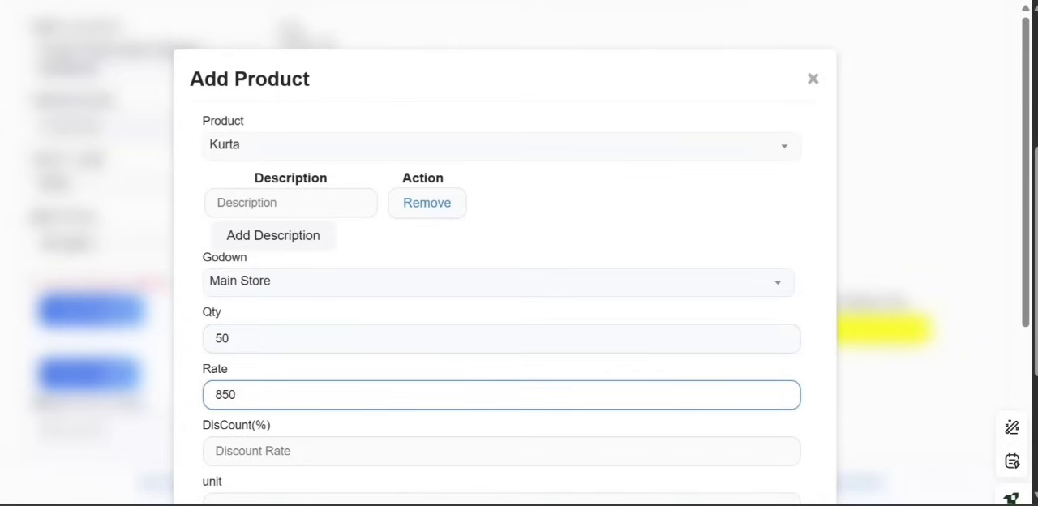
scroll(283, 405, down, 3)
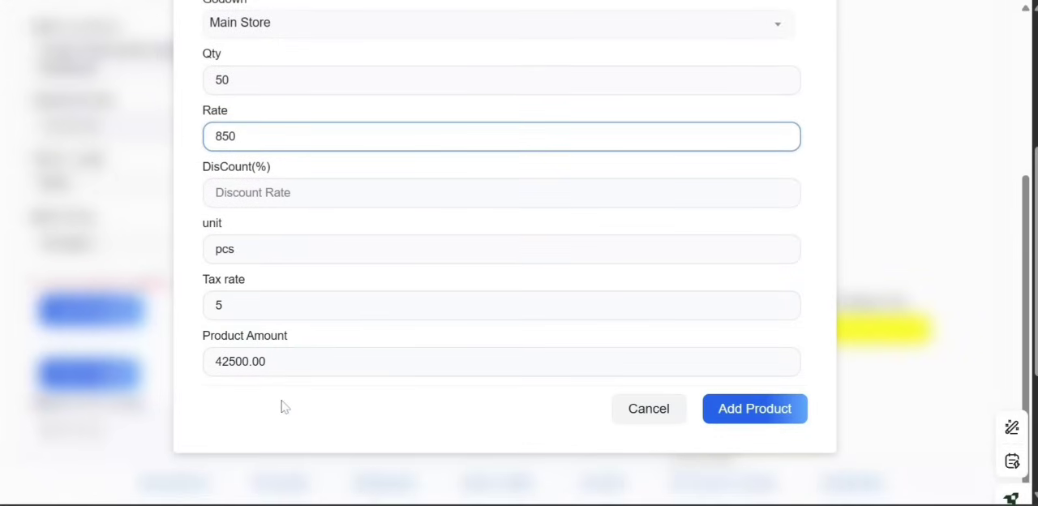
click(752, 408)
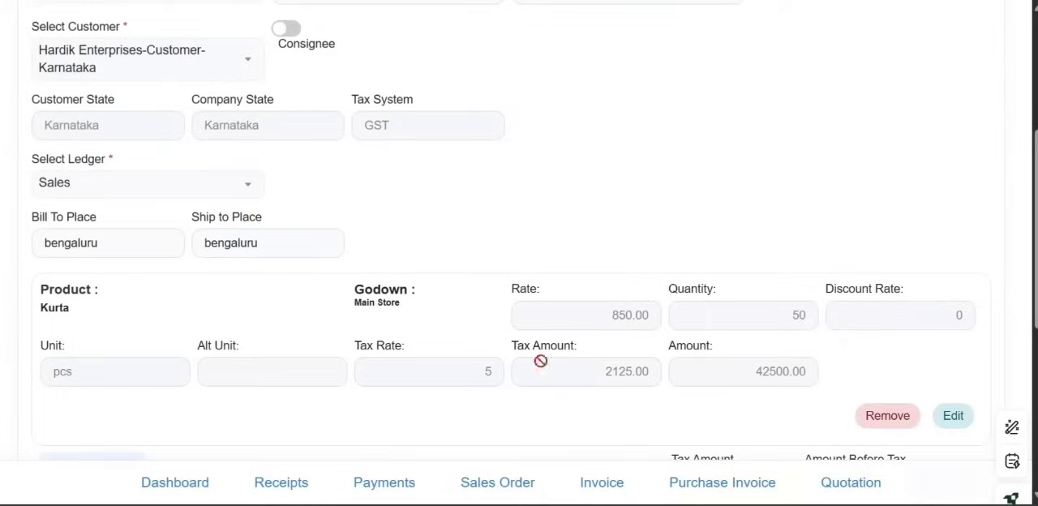
Add a CGST tax ledger to the invoice and save it
scroll(245, 358, down, 2)
scroll(245, 358, down, 2)
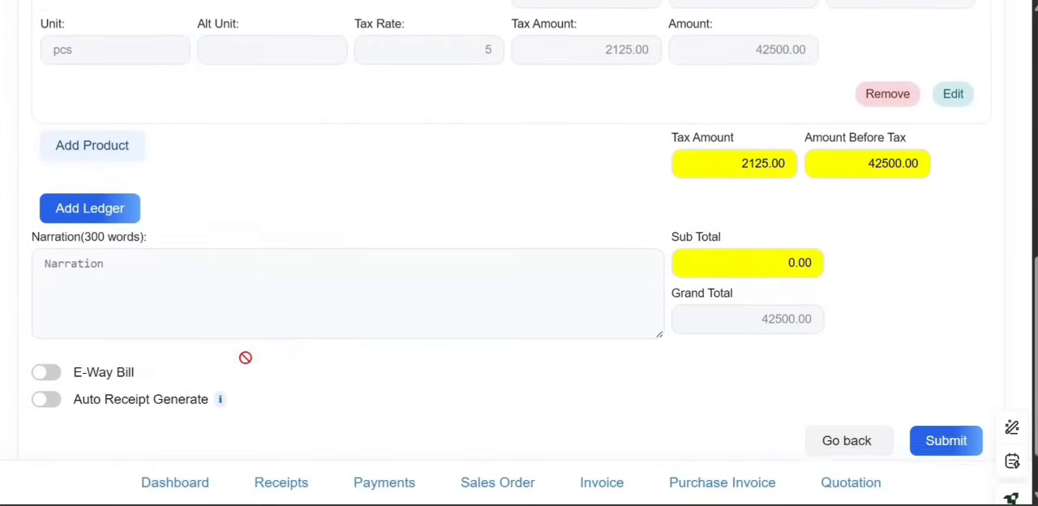
click(76, 208)
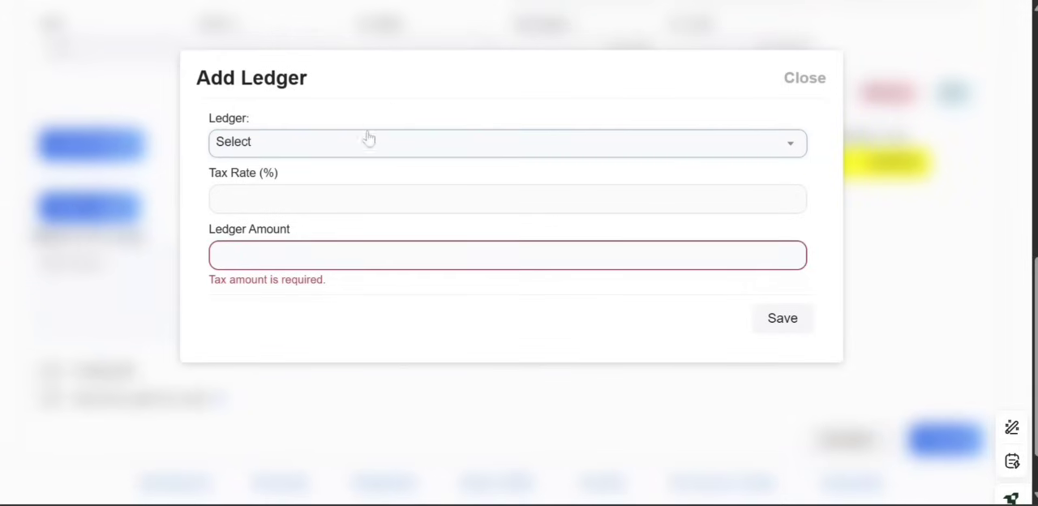
click(365, 144)
scroll(329, 325, down, 2)
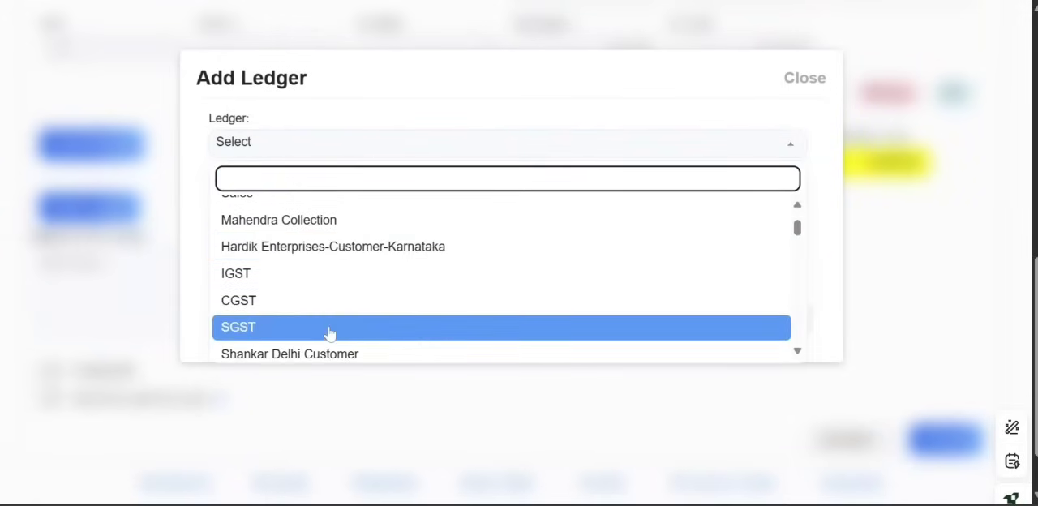
click(304, 307)
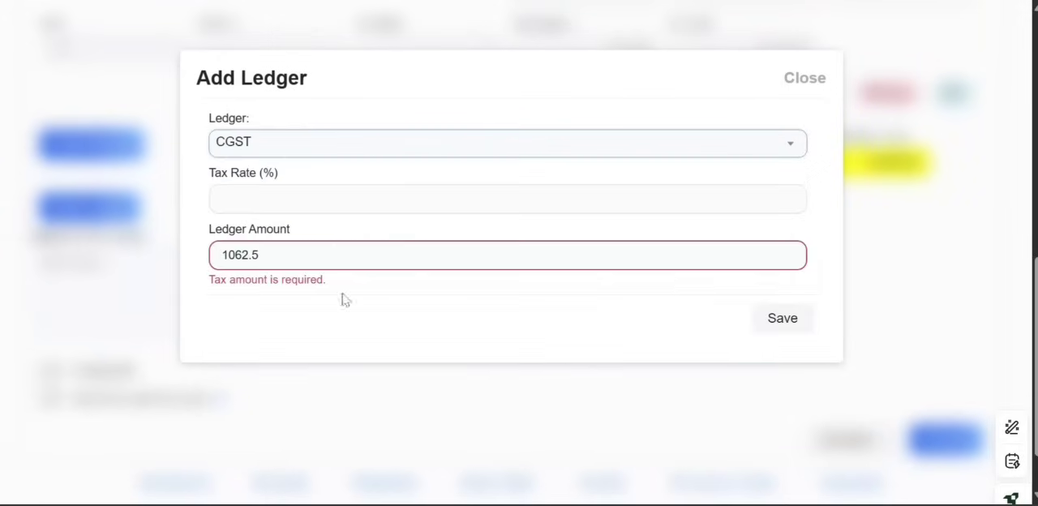
click(769, 323)
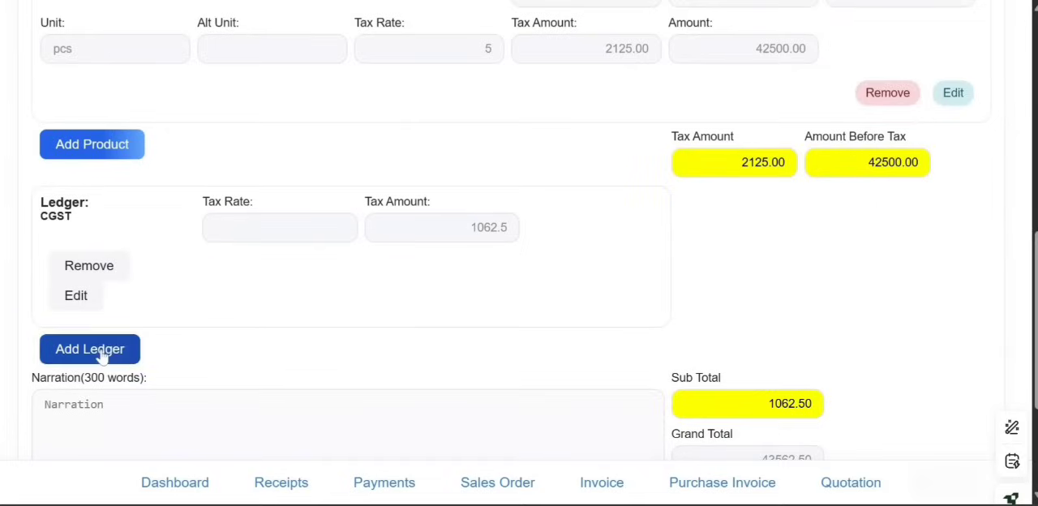
Add a second tax ledger, SGST, to the invoice and save it
click(102, 357)
click(336, 143)
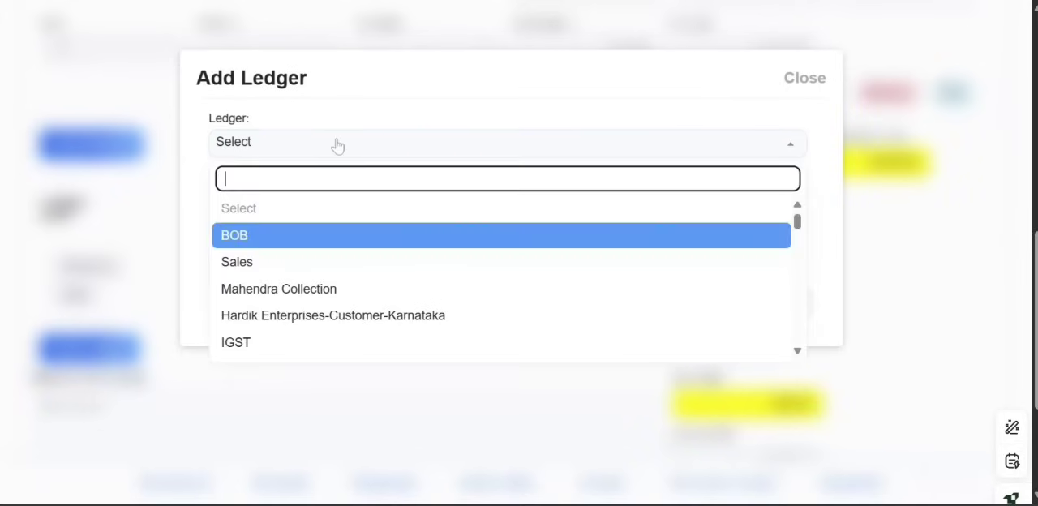
scroll(328, 290, down, 1)
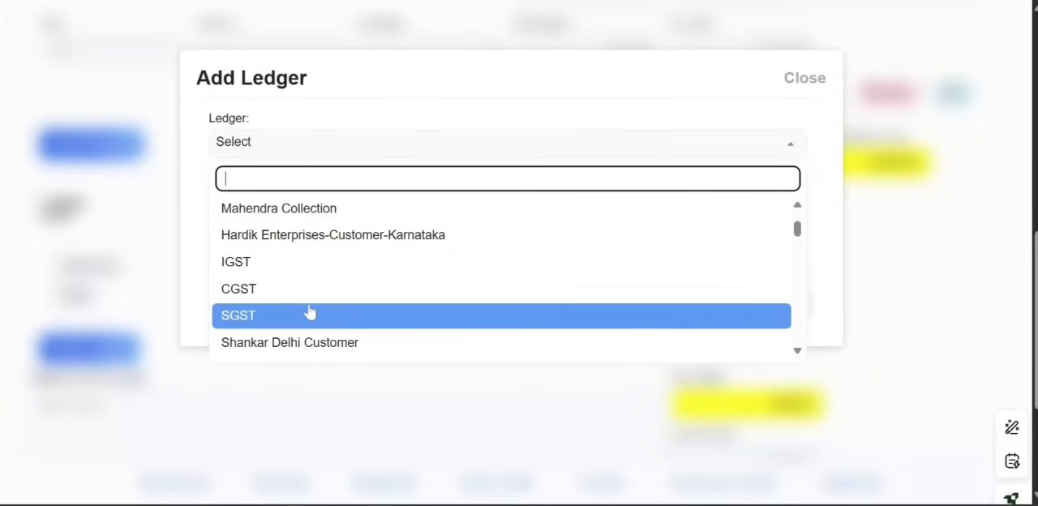
click(309, 315)
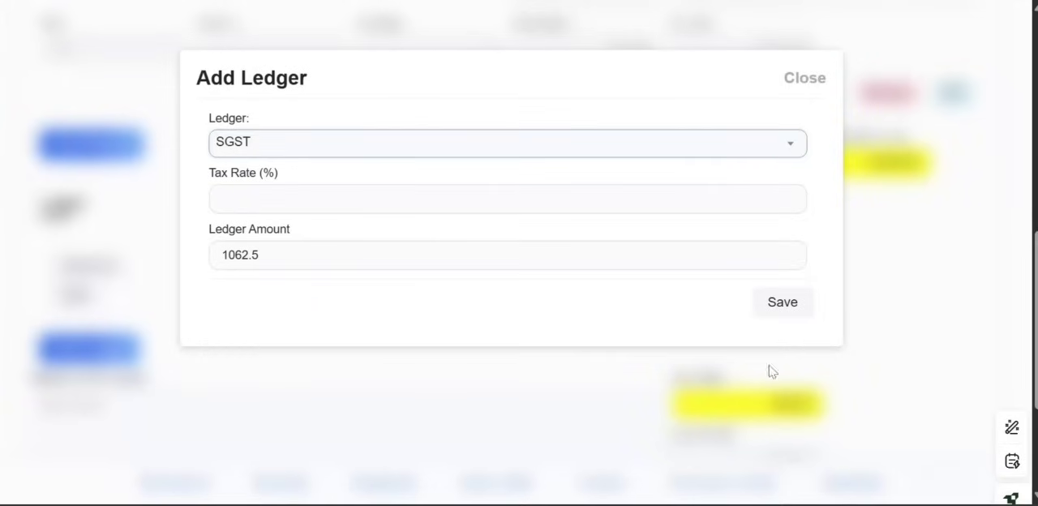
click(792, 303)
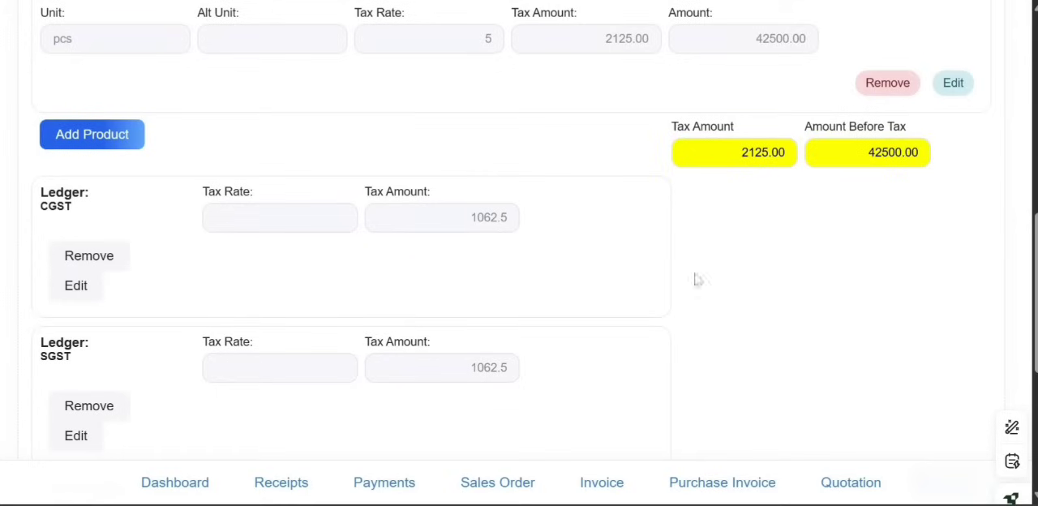
Enable the E-Way Bill option for the invoice and bring up its detail fields
scroll(440, 317, down, 3)
scroll(441, 317, down, 5)
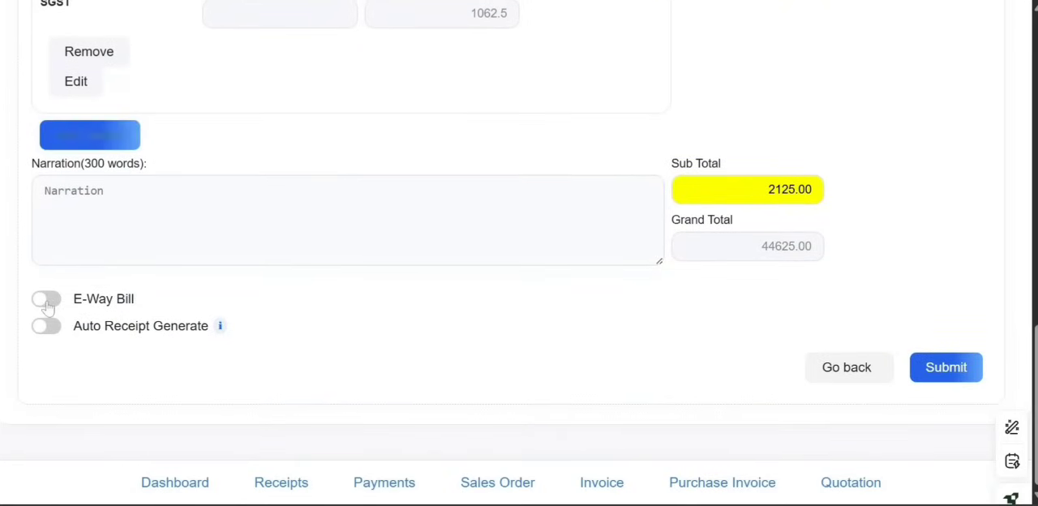
click(47, 305)
scroll(47, 304, down, 2)
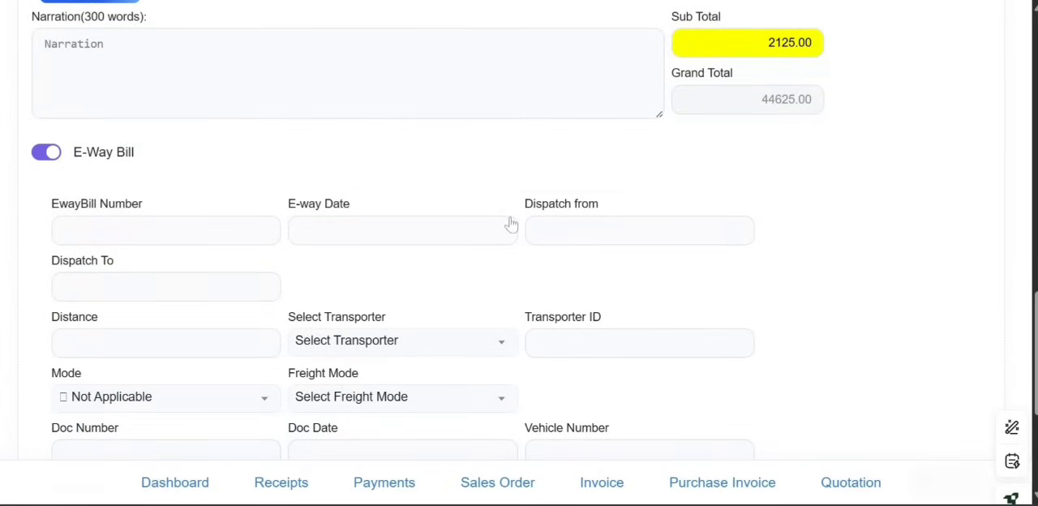
Fill in the e-way bill route with bengaluru as both dispatch origin and destination, and a distance of 60
click(584, 230)
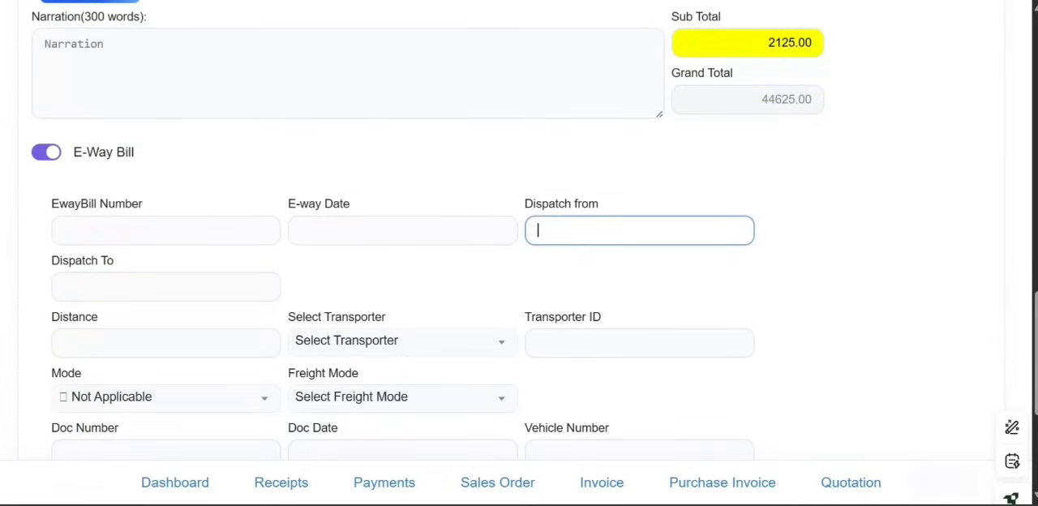
text(bengaluru)
key(Tab)
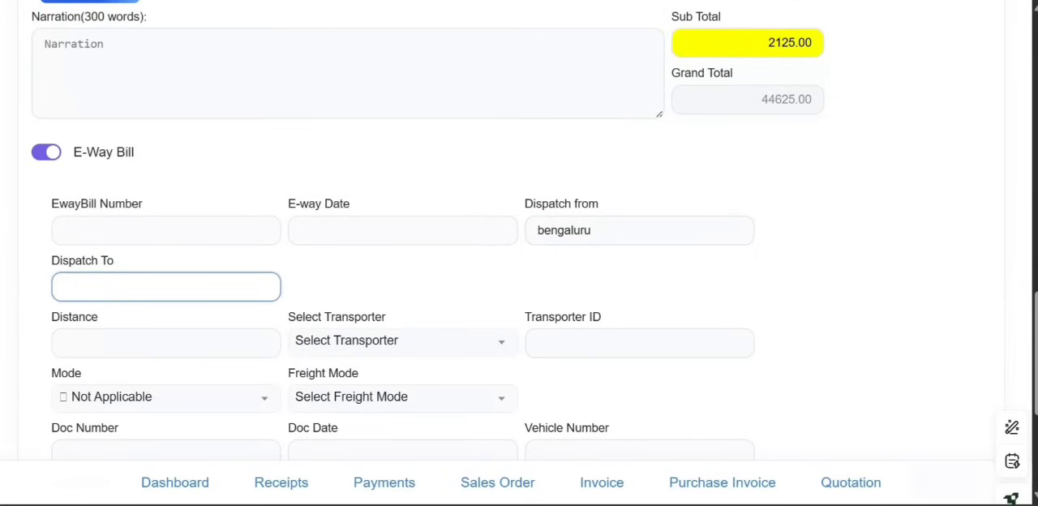
text(bengaluru)
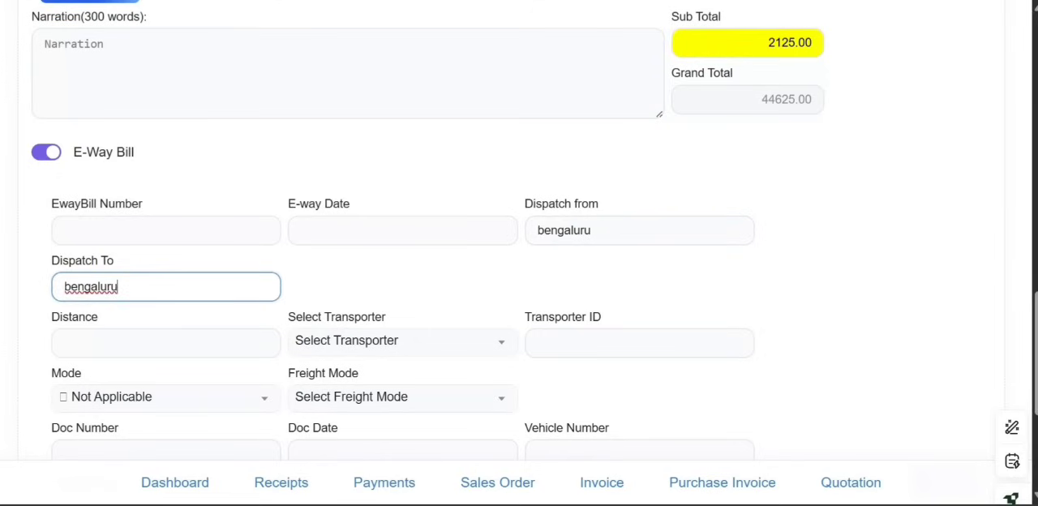
key(Tab)
text(60)
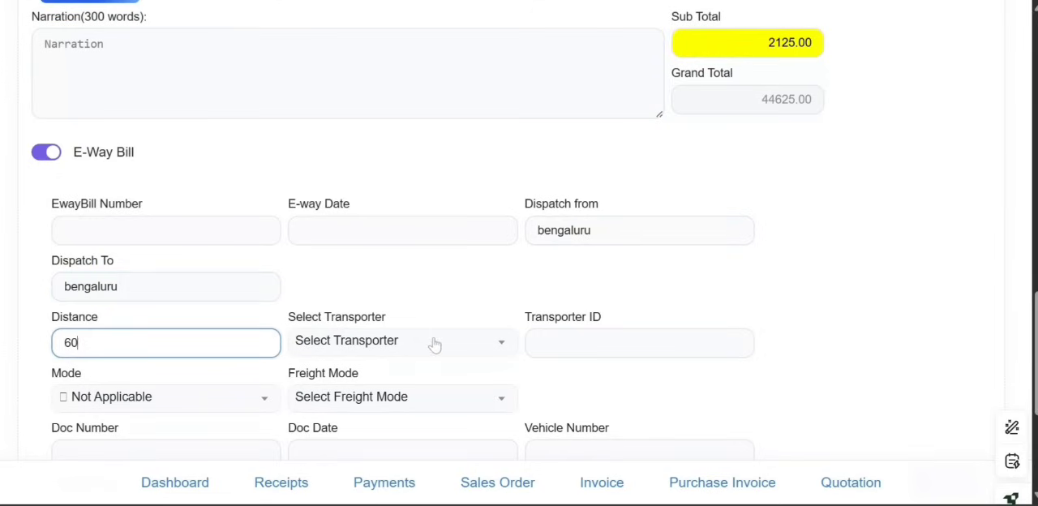
Set the e-way bill's transport mode to 1 - Road and its freight mode to To Pay
click(213, 397)
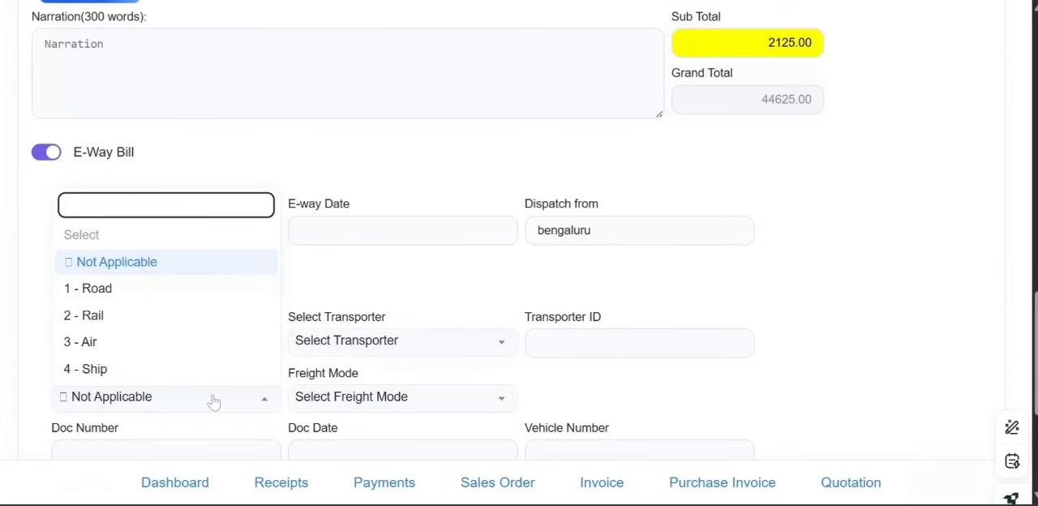
click(208, 289)
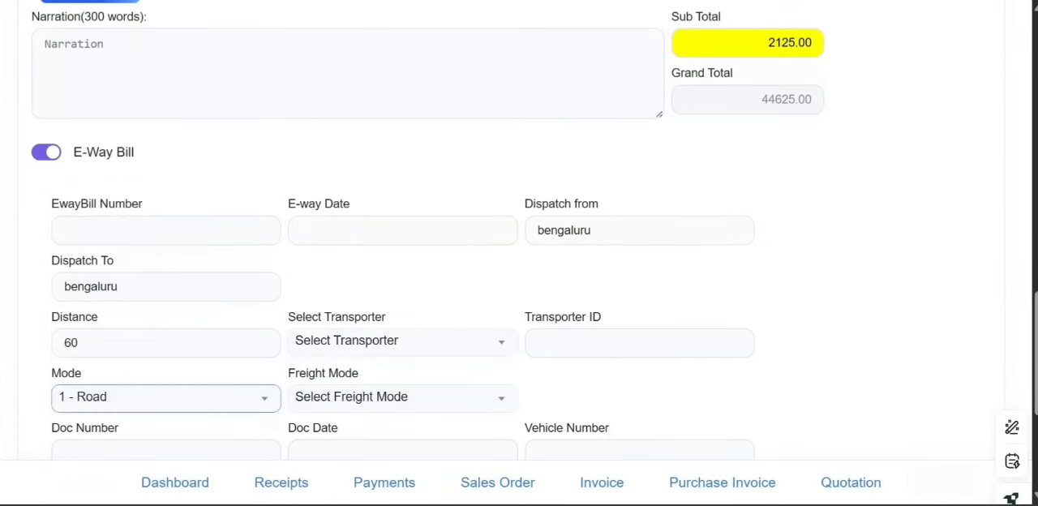
click(344, 397)
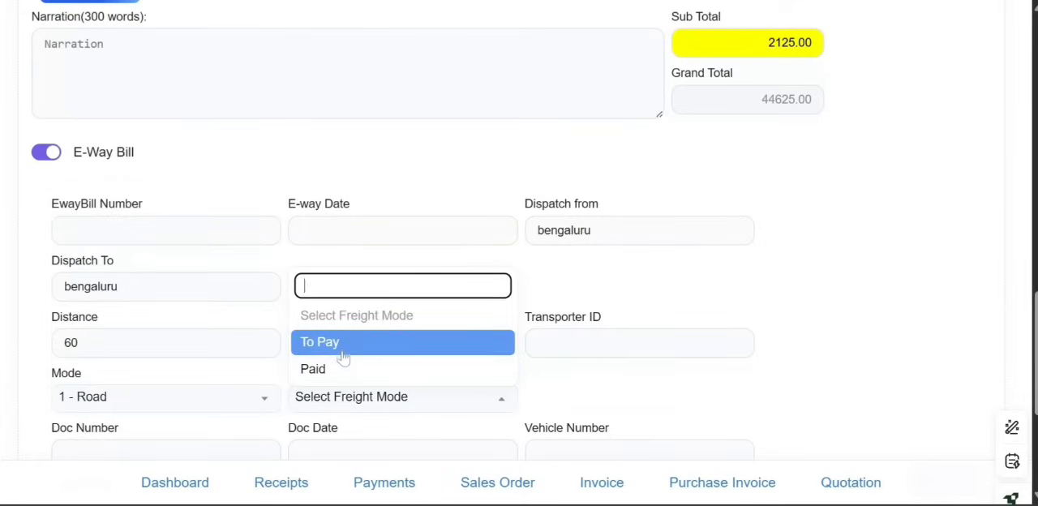
click(343, 347)
Enter document number 5678 and document date 11-06-2025 in the e-way bill details
scroll(344, 355, down, 2)
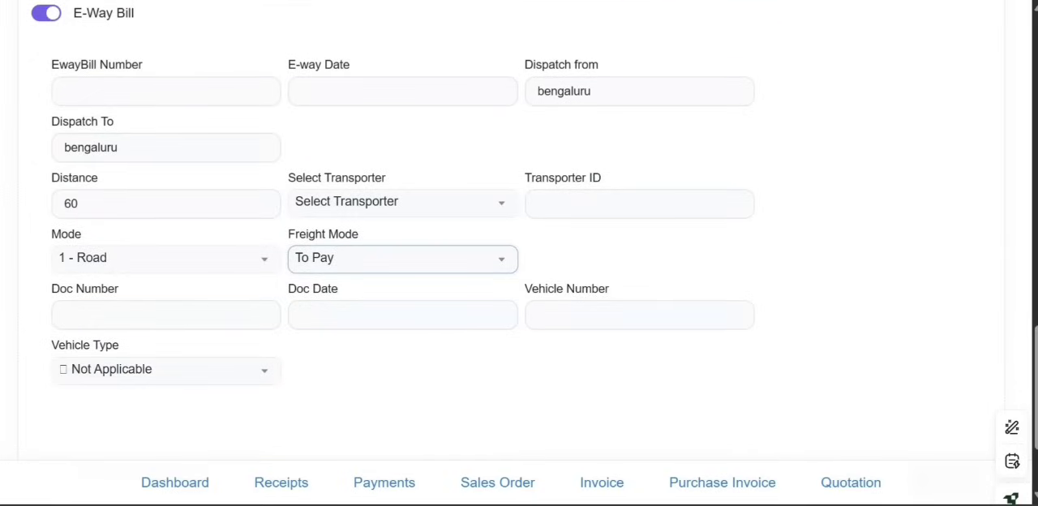
click(199, 310)
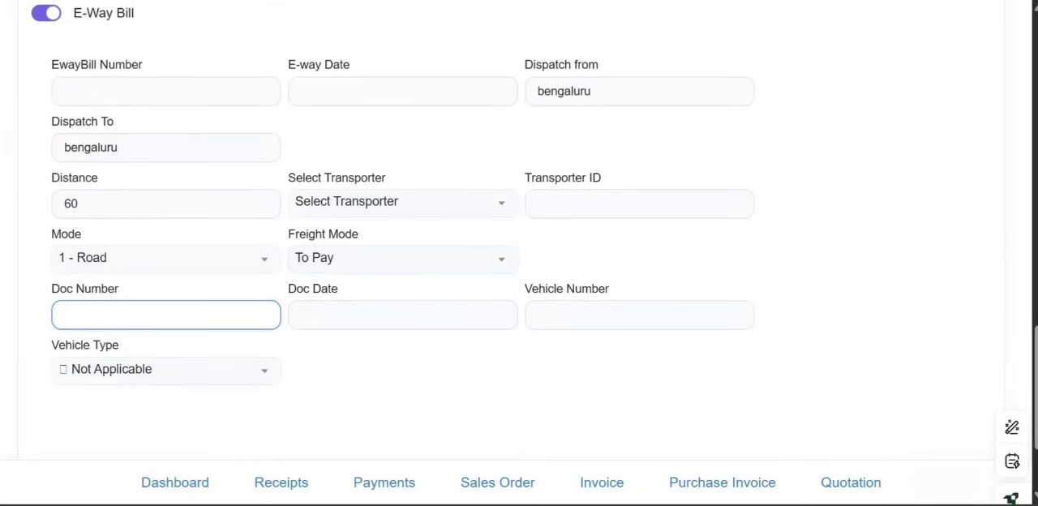
text(5678)
click(339, 323)
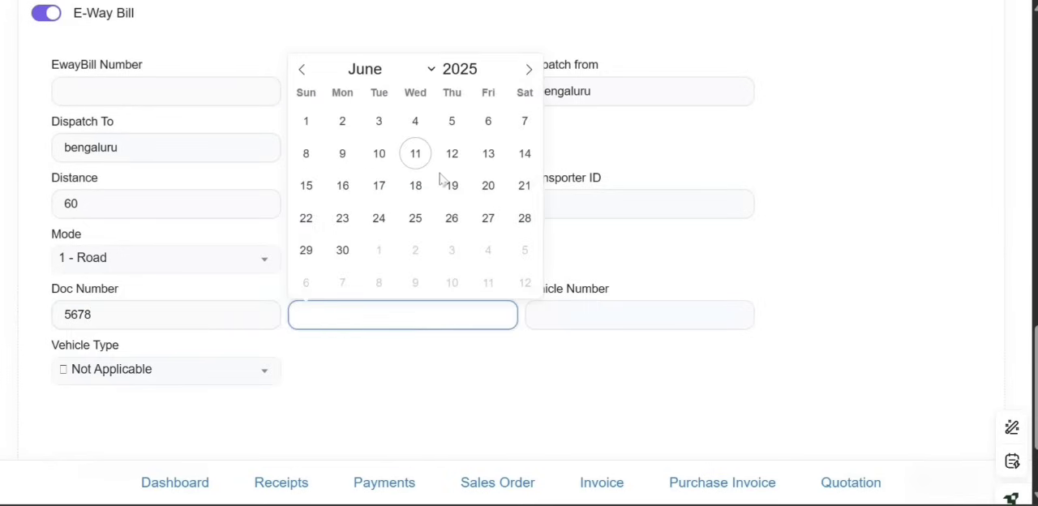
click(415, 163)
Enter vehicle number ka123546 with vehicle type R - Regular, and submit the invoice
click(635, 314)
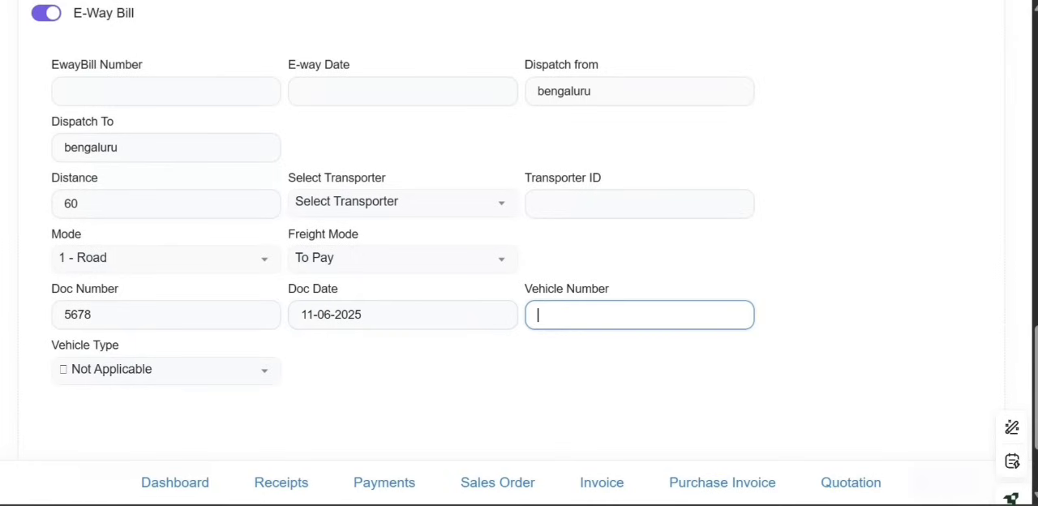
text(ka123546)
click(246, 377)
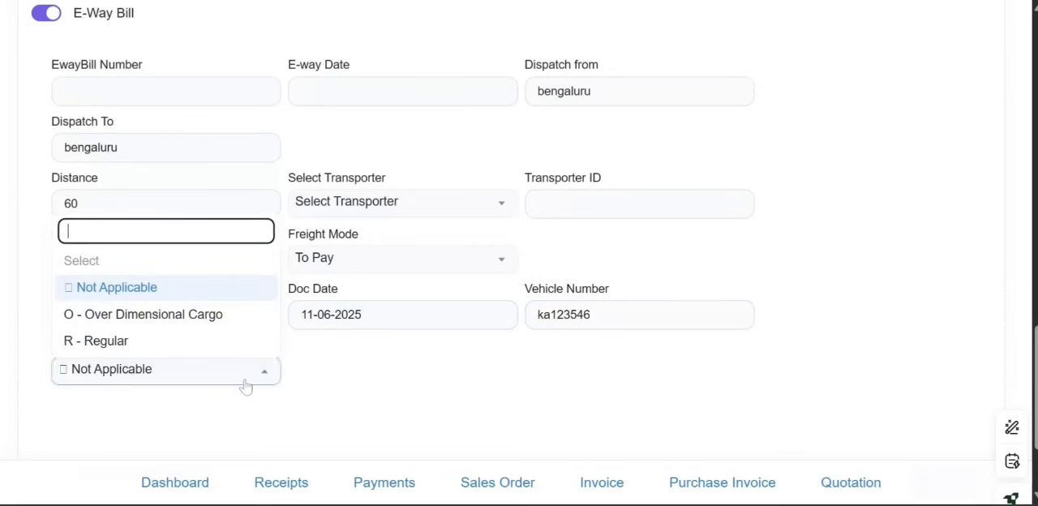
click(205, 339)
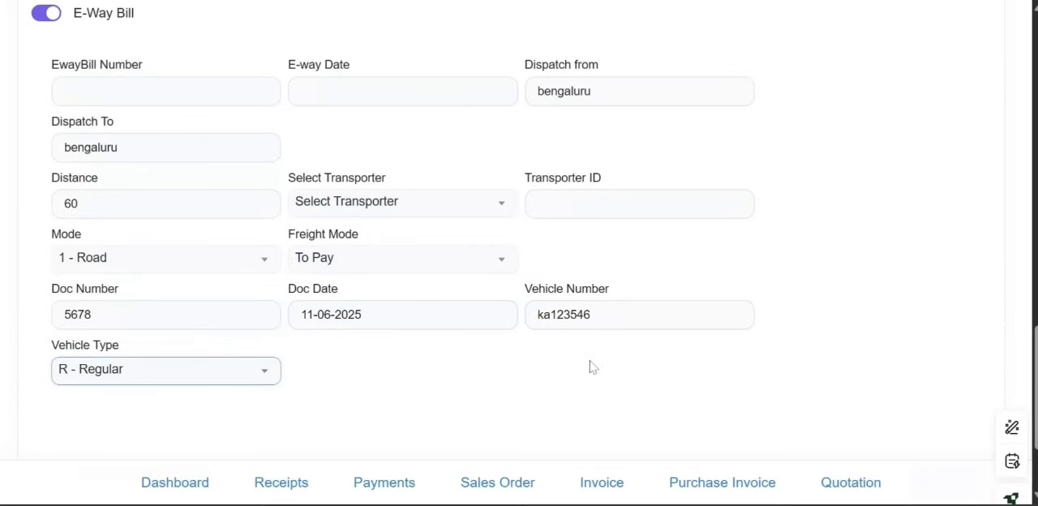
scroll(588, 367, down, 3)
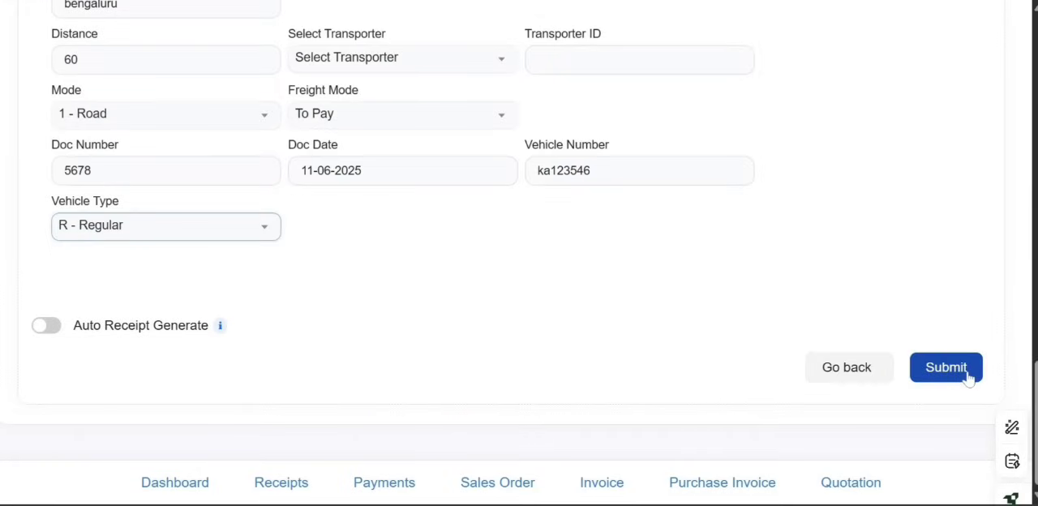
click(969, 377)
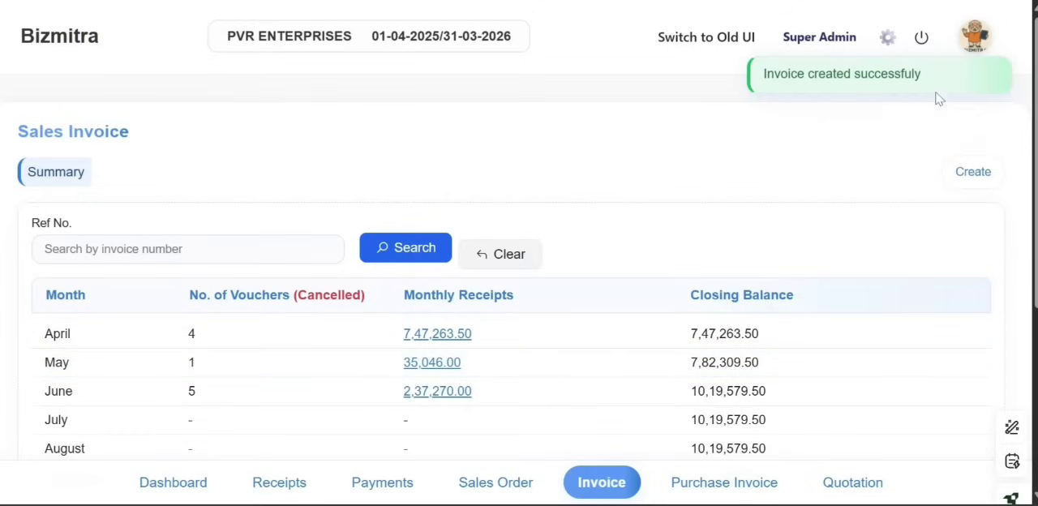
Open the list of June sales invoices from the monthly summary
scroll(897, 190, down, 1)
scroll(897, 191, down, 2)
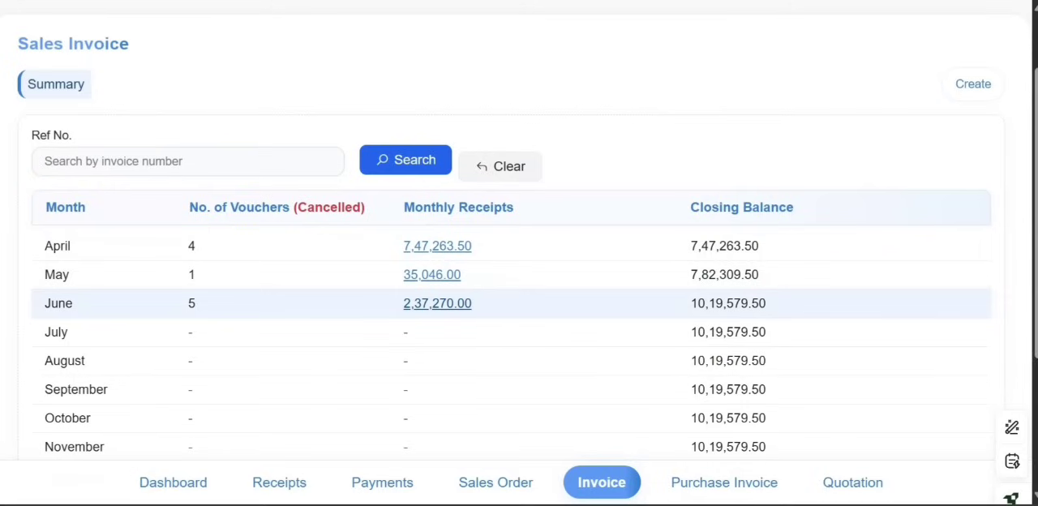
click(448, 313)
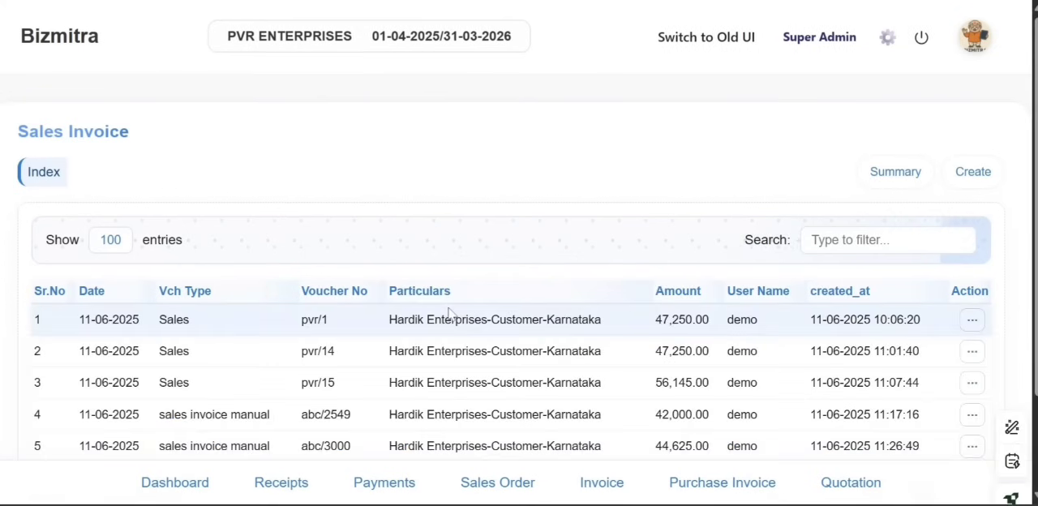
Generate the e-invoice for the manual sales voucher abc/3000
scroll(449, 319, down, 1)
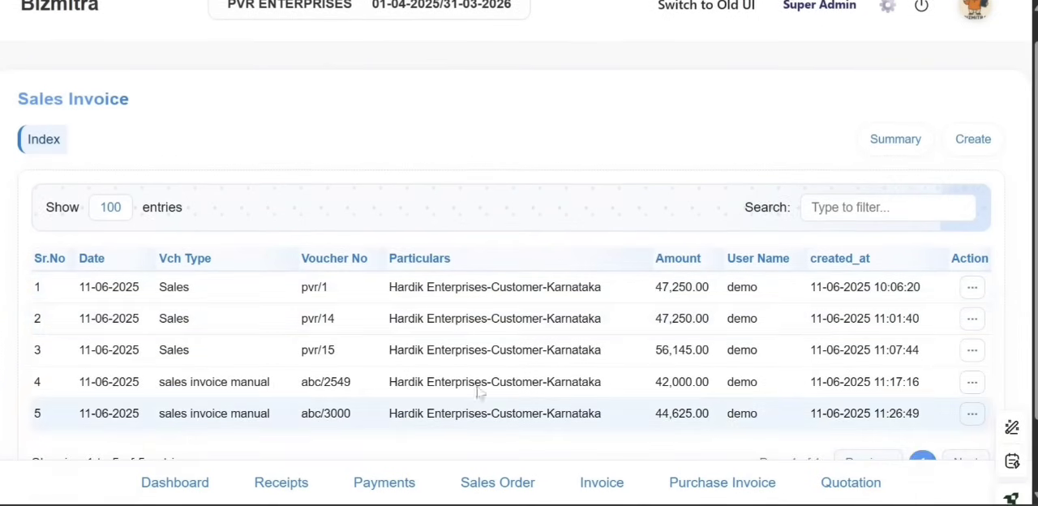
scroll(476, 389, down, 2)
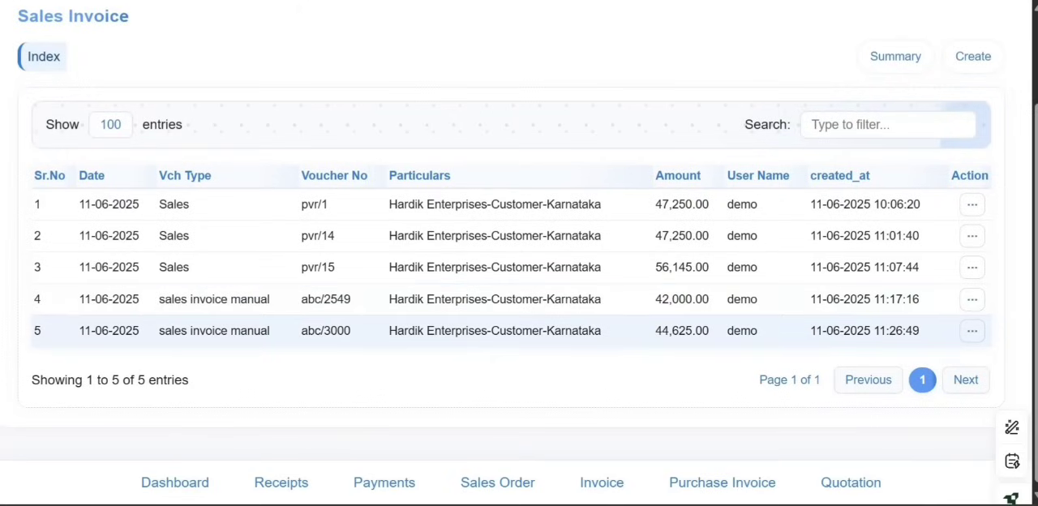
click(972, 334)
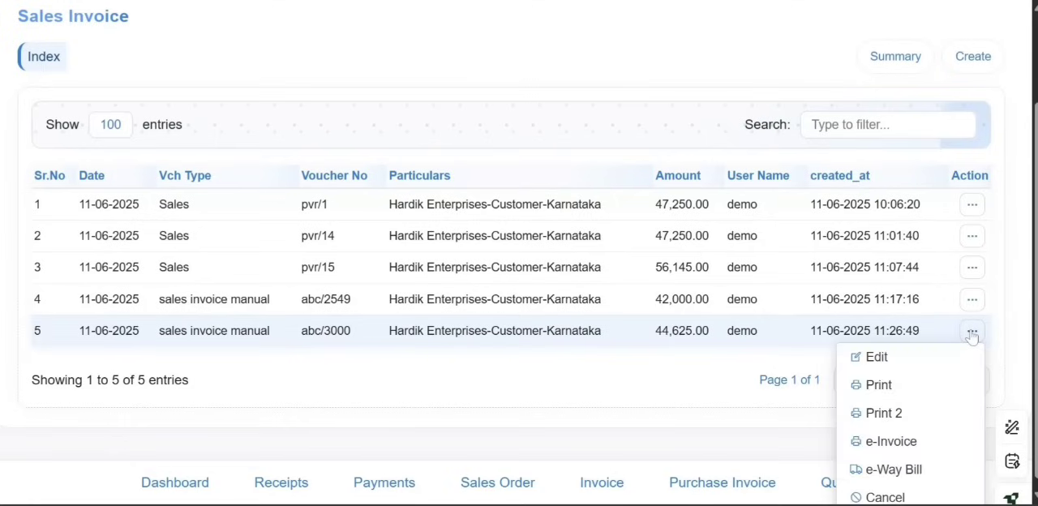
click(891, 442)
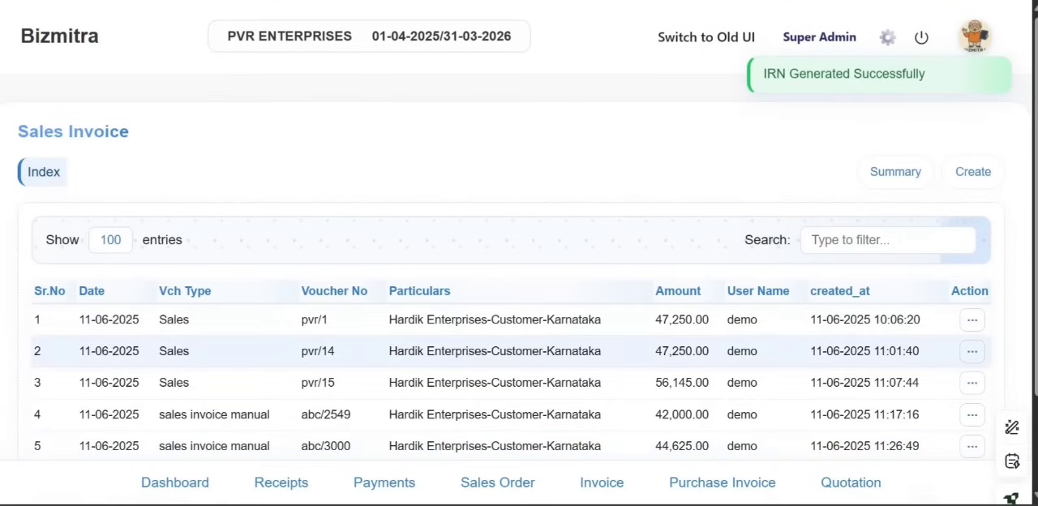
Open the print version of invoice abc/3000 and review its IRN, e-way bill, dispatch, item and tax details
scroll(933, 351, down, 2)
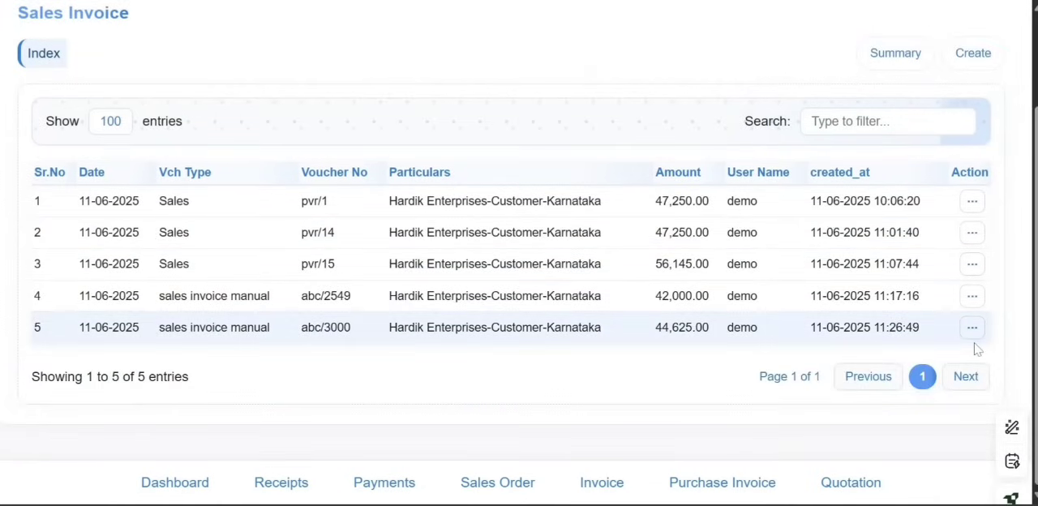
click(973, 328)
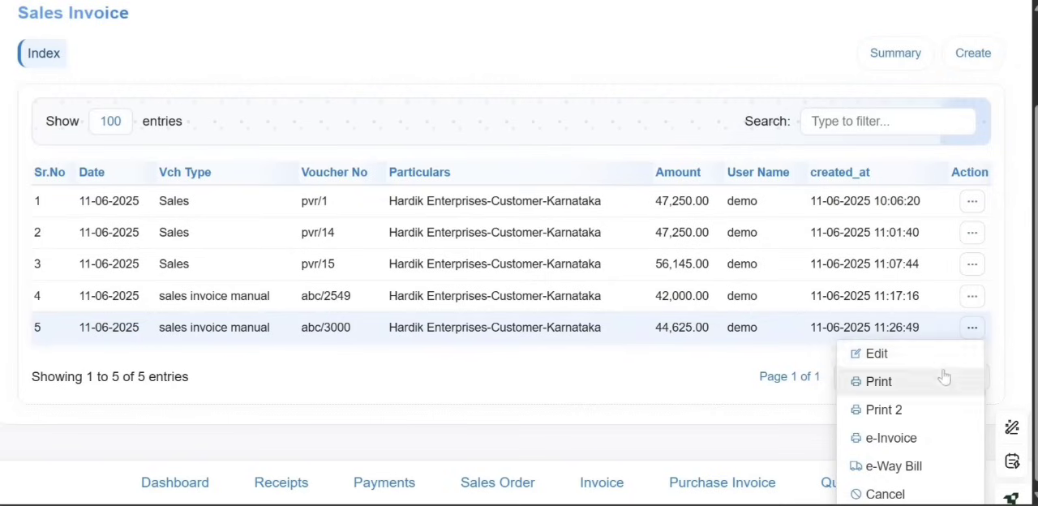
click(879, 382)
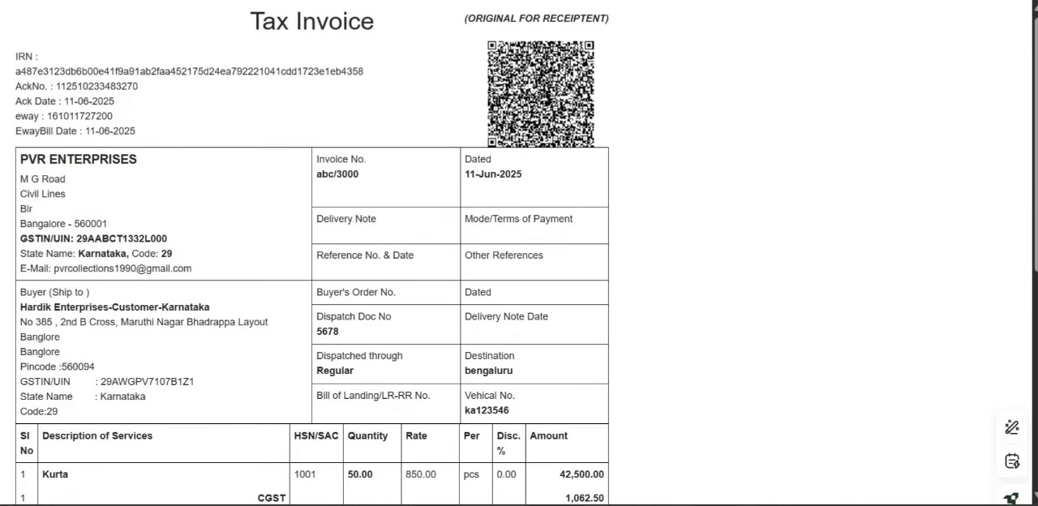
scroll(654, 308, down, 2)
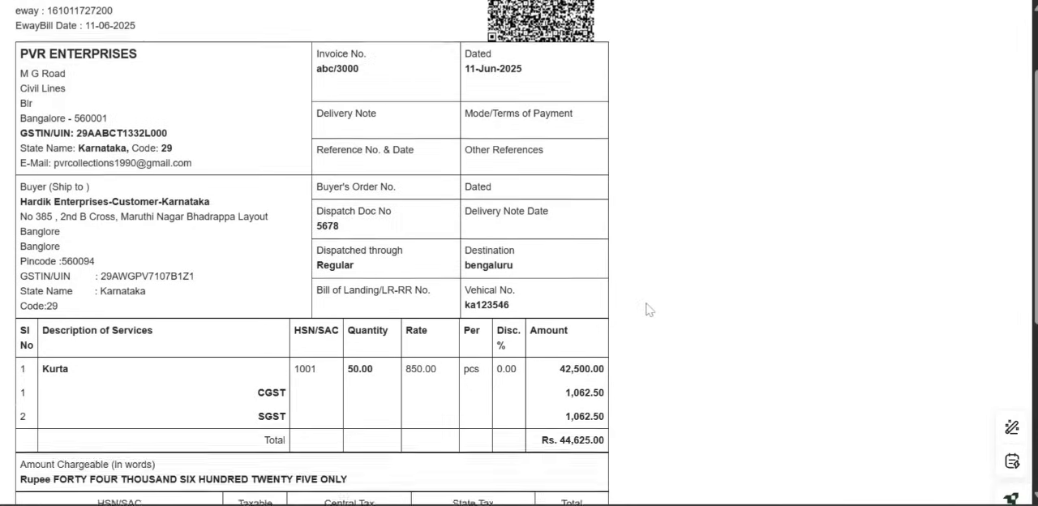
scroll(649, 309, up, 1)
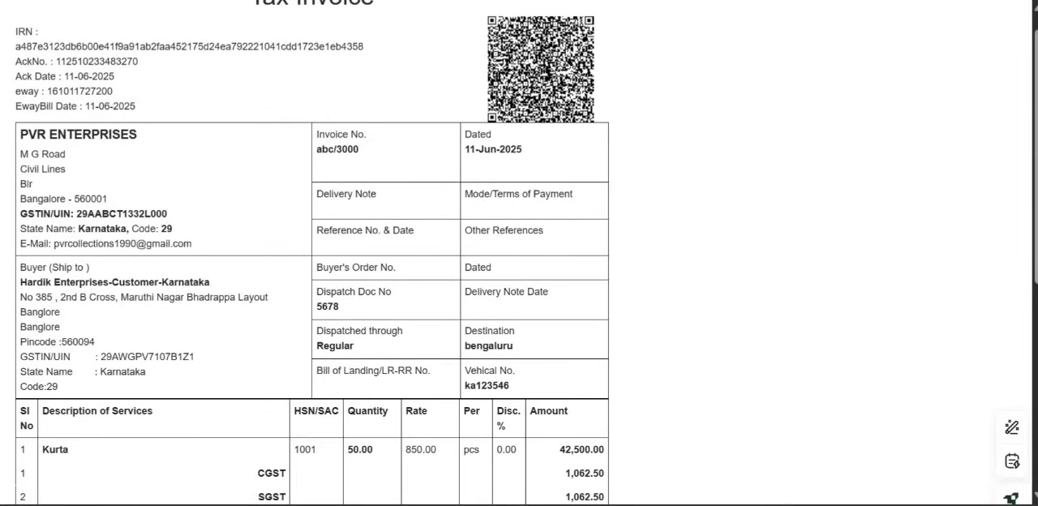
scroll(312, 253, up, 1)
scroll(312, 253, down, 5)
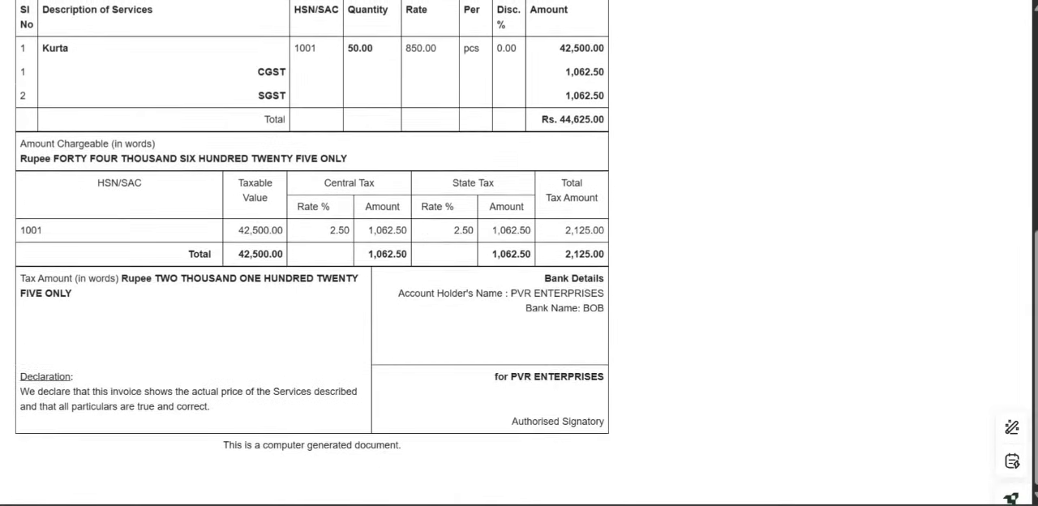
scroll(312, 253, up, 3)
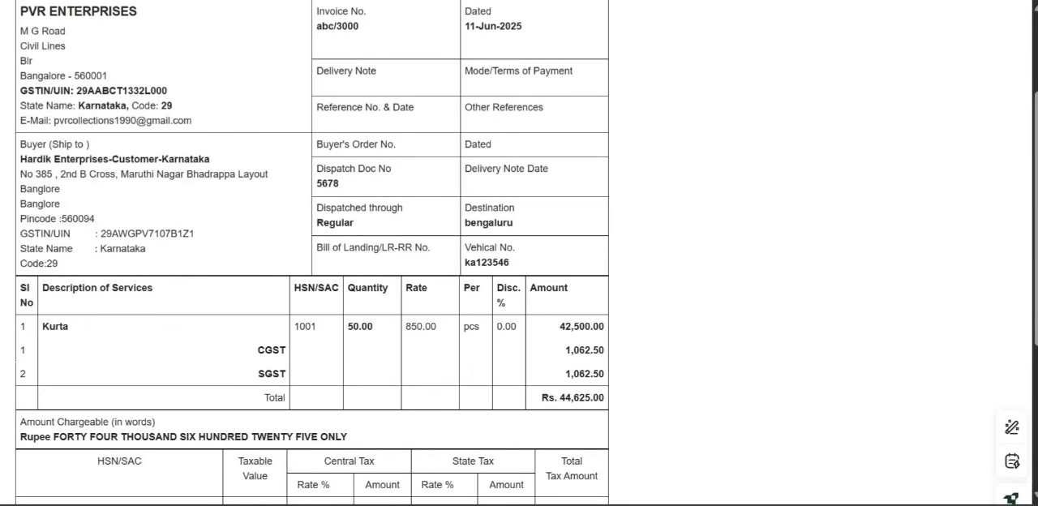
scroll(644, 418, up, 2)
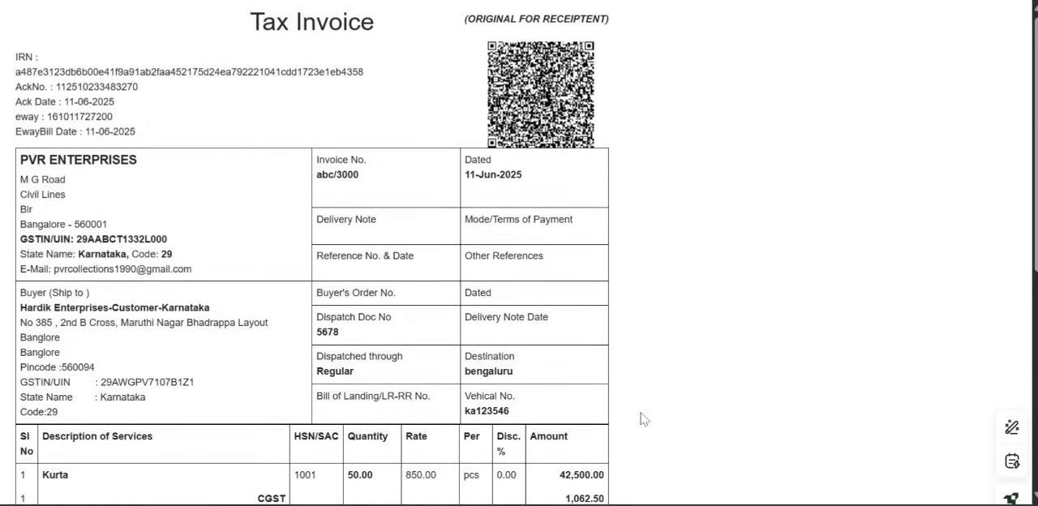